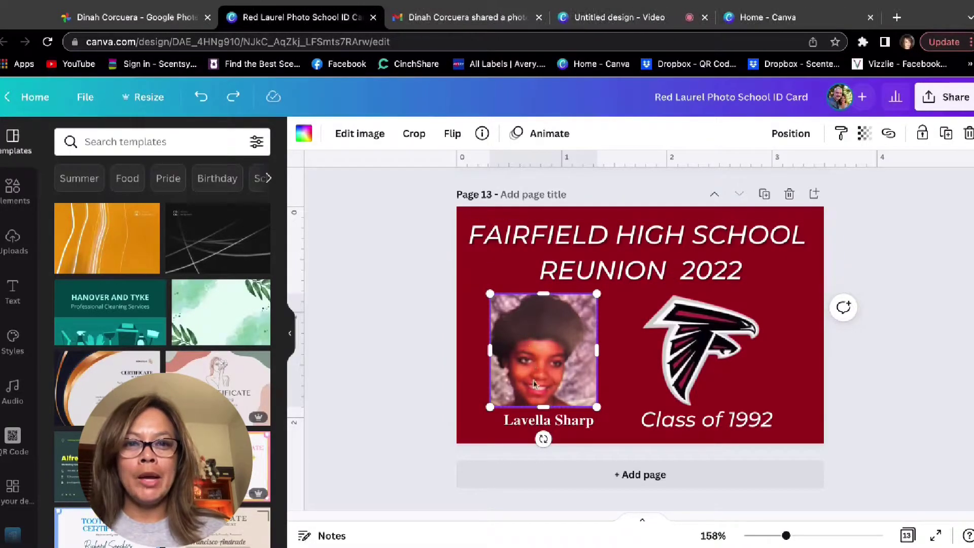
Duplicate the page-13 ID card as page 14 and delete the old photo from its frame.
scroll(533, 384, "up", 6)
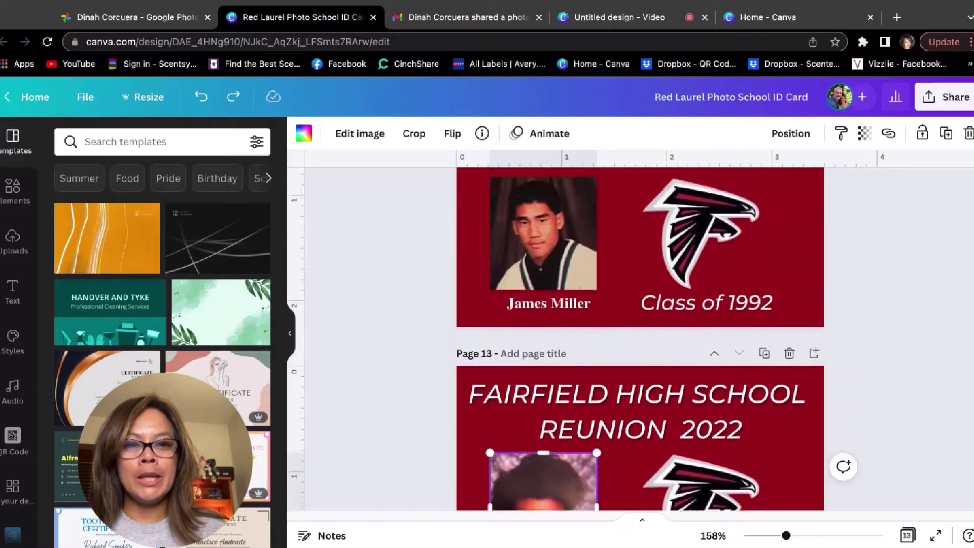
scroll(640, 338, "up", 9)
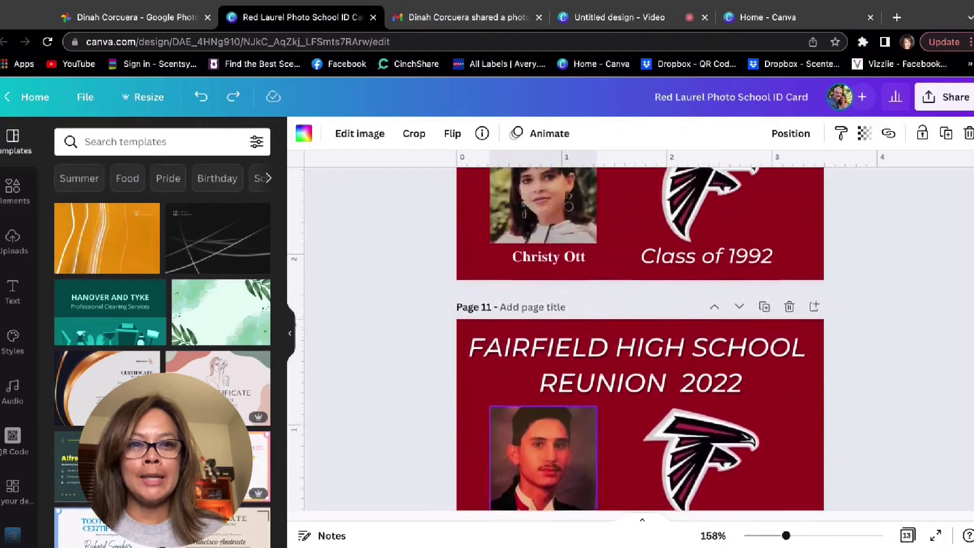
scroll(640, 339, "up", 8)
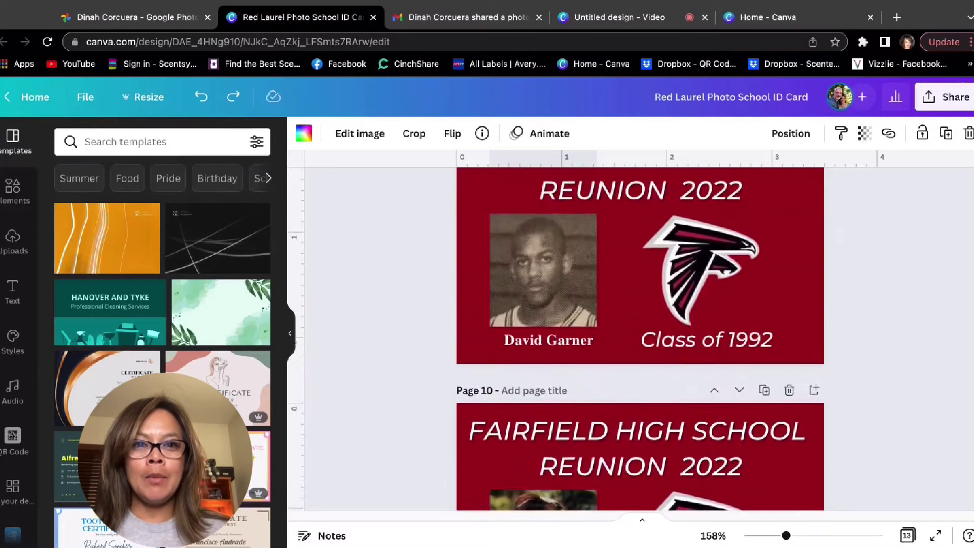
scroll(640, 339, "up", 11)
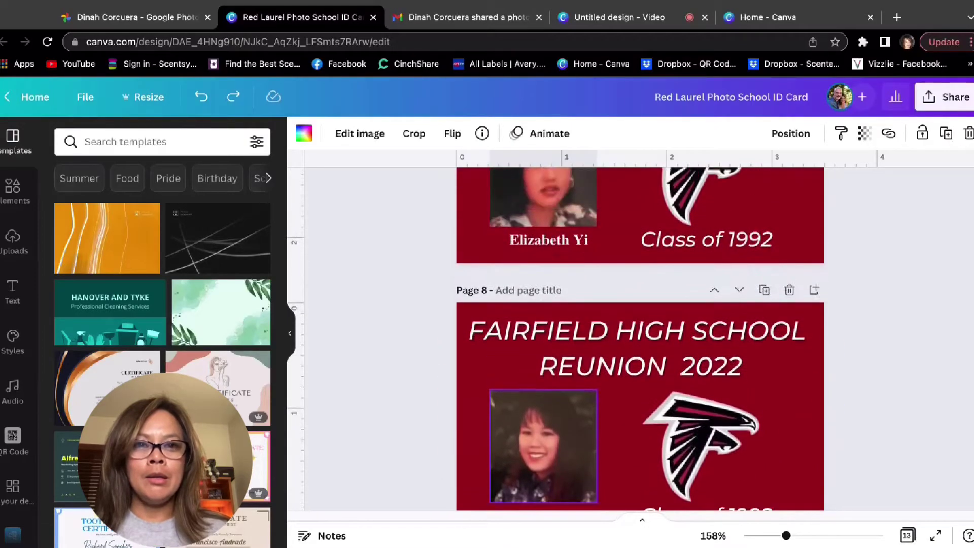
scroll(640, 339, "up", 16)
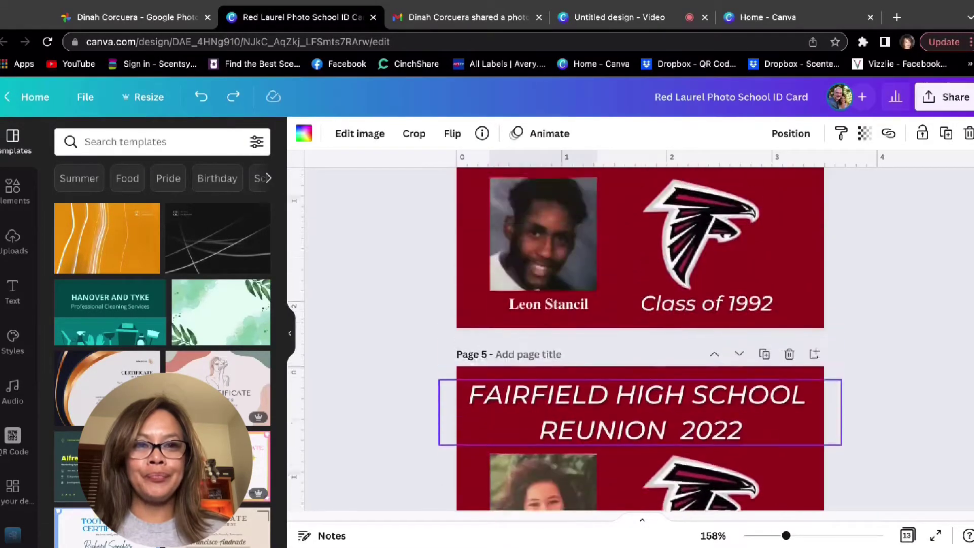
scroll(640, 339, "up", 4)
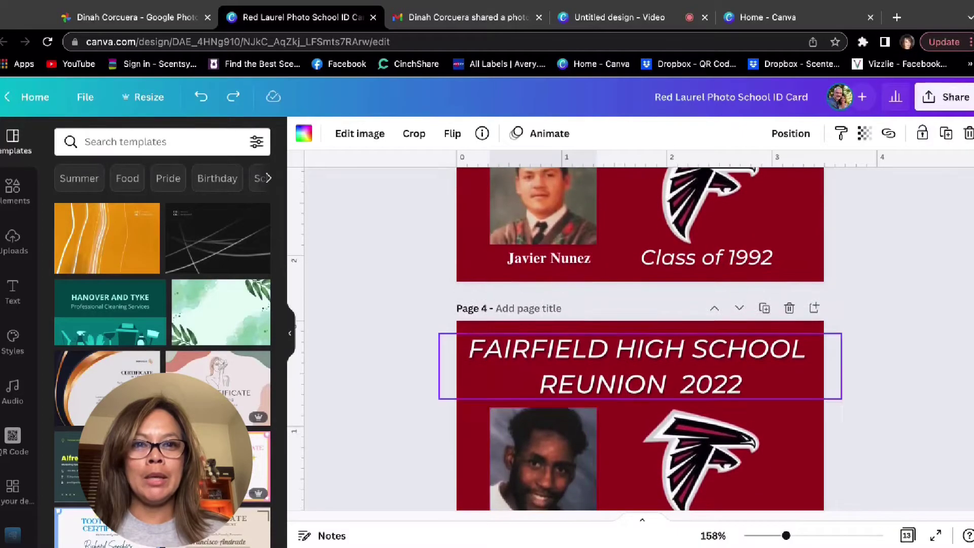
scroll(640, 339, "up", 12)
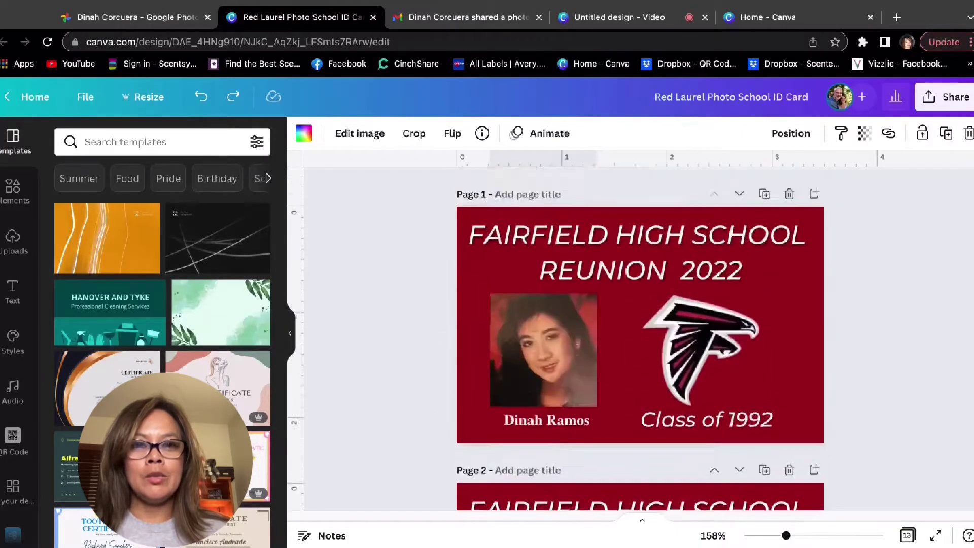
scroll(548, 375, "down", 1)
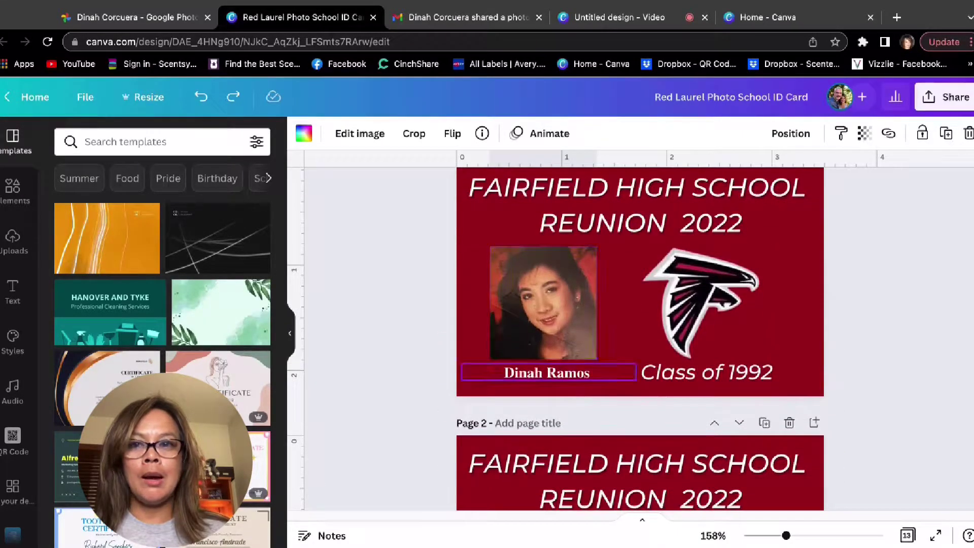
scroll(547, 375, "down", 20)
left_click(548, 375)
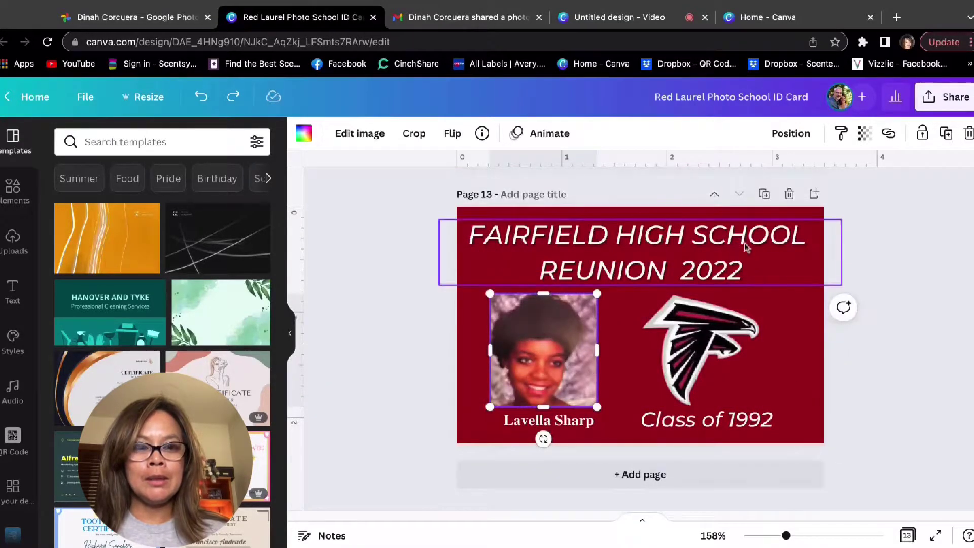
left_click(764, 194)
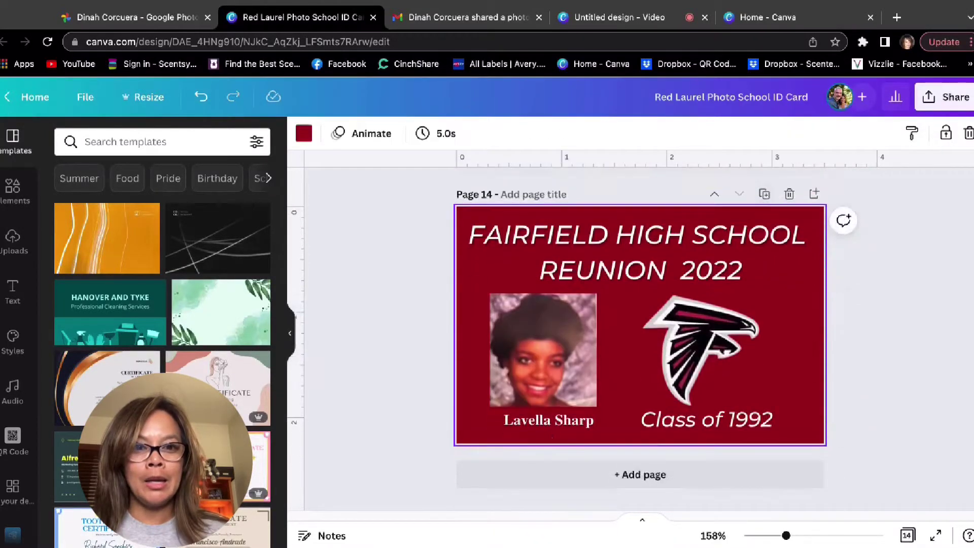
left_click(525, 364)
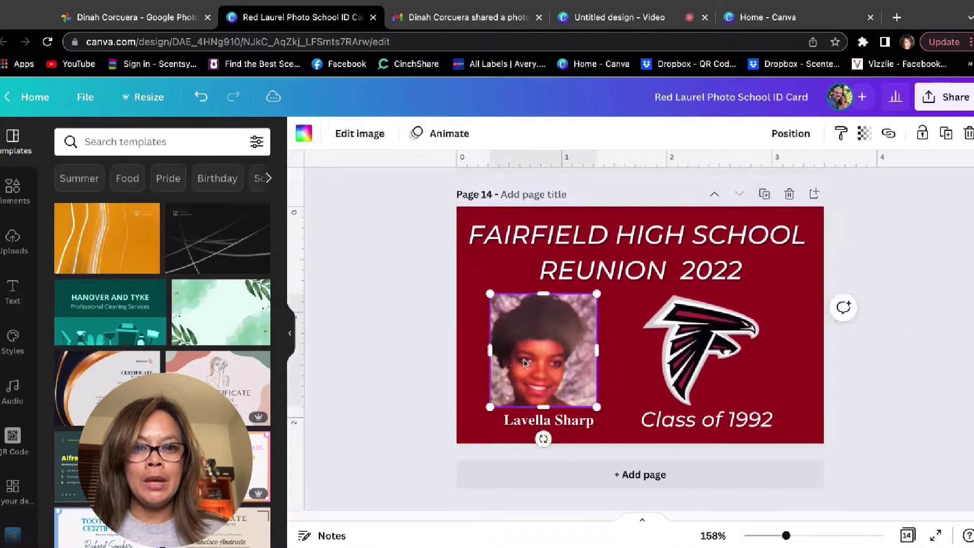
key("Delete")
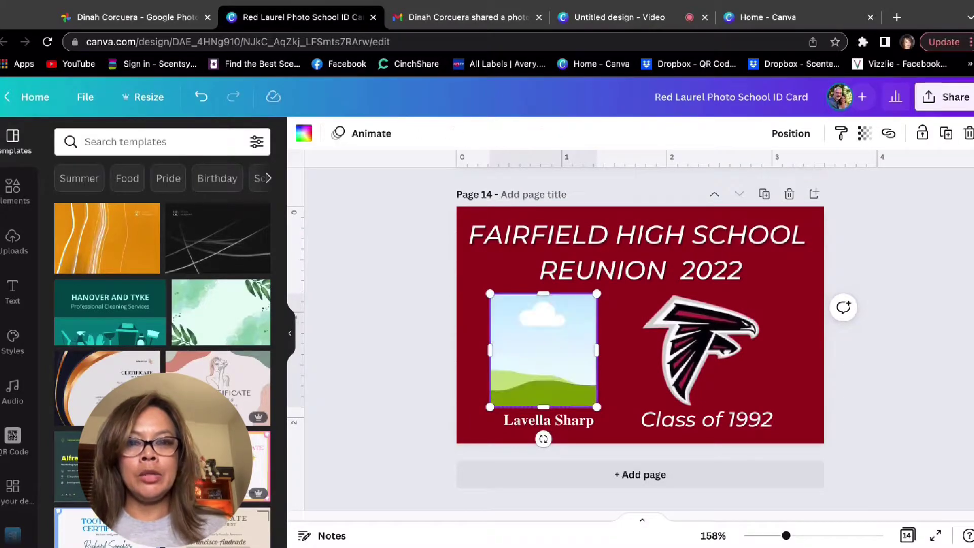
Open the next classmate's long-haired portrait full-size in Google Photos, then return to the Canva card.
left_click(140, 19)
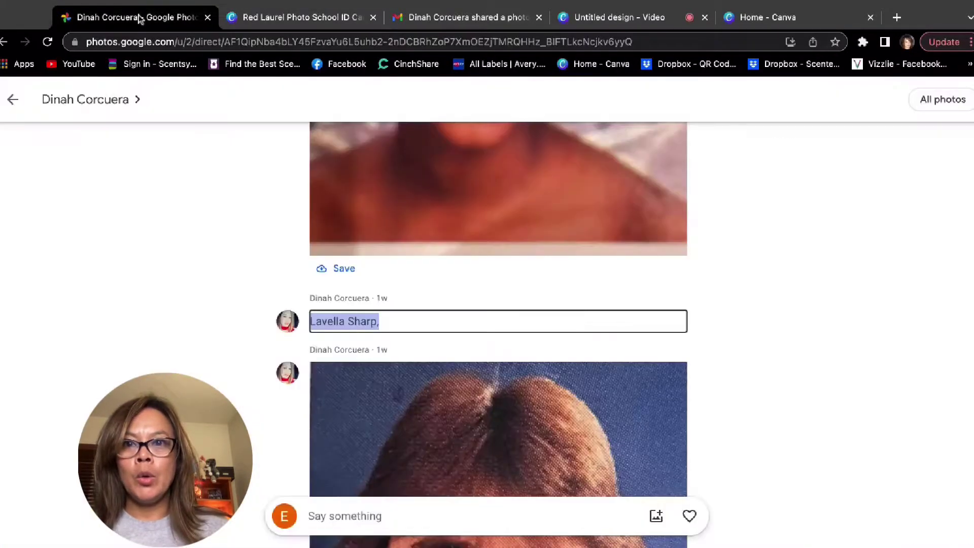
scroll(206, 241, "up", 5)
scroll(205, 241, "down", 10)
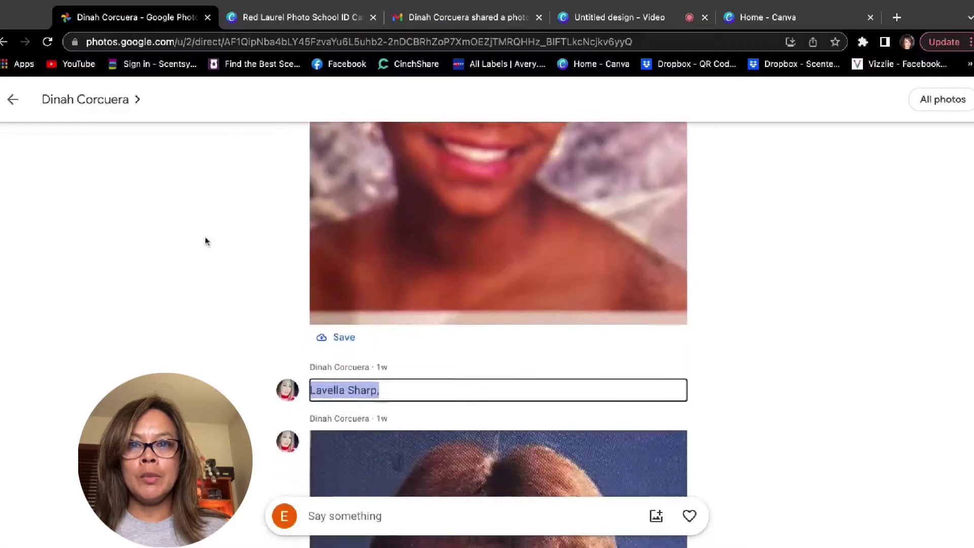
scroll(206, 240, "down", 3)
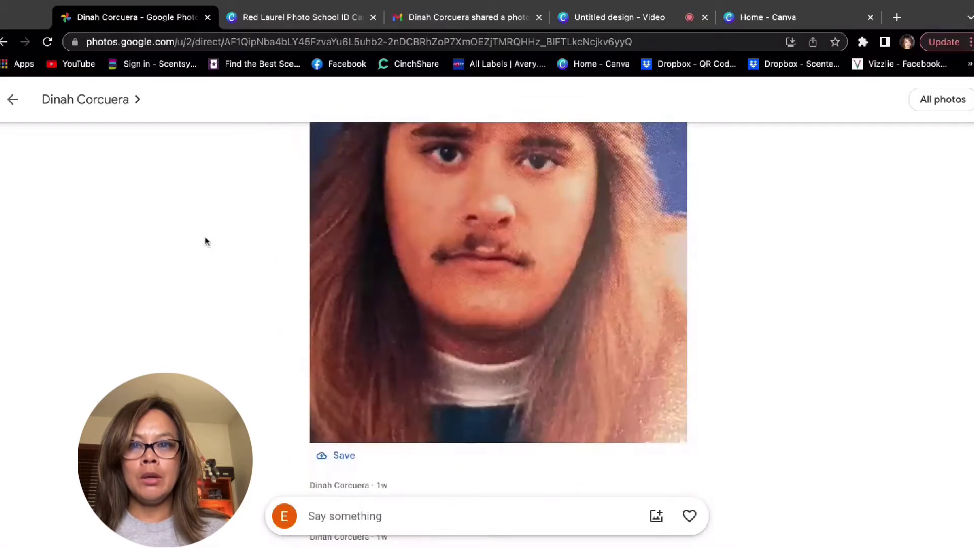
scroll(555, 293, "down", 3)
scroll(555, 289, "up", 2)
left_click(554, 284)
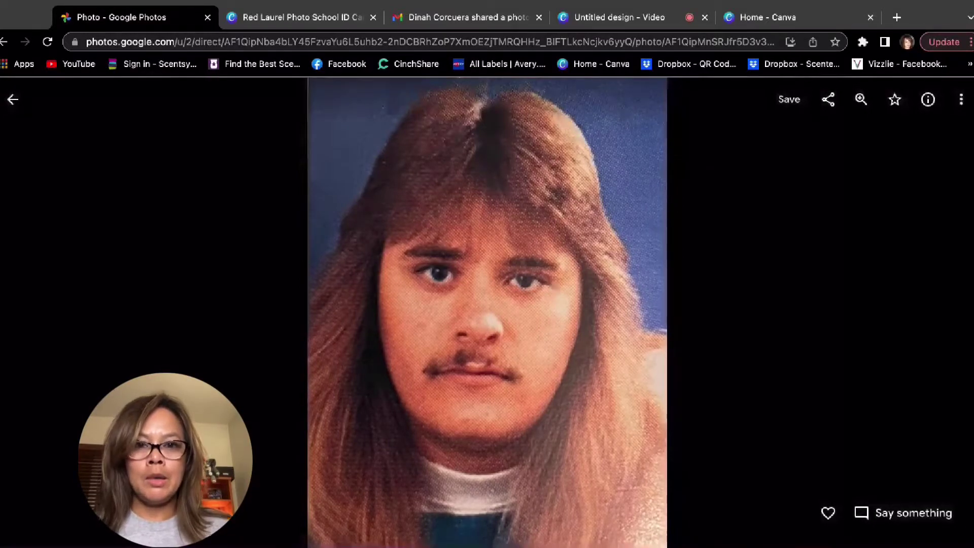
left_click(303, 20)
left_click(740, 375)
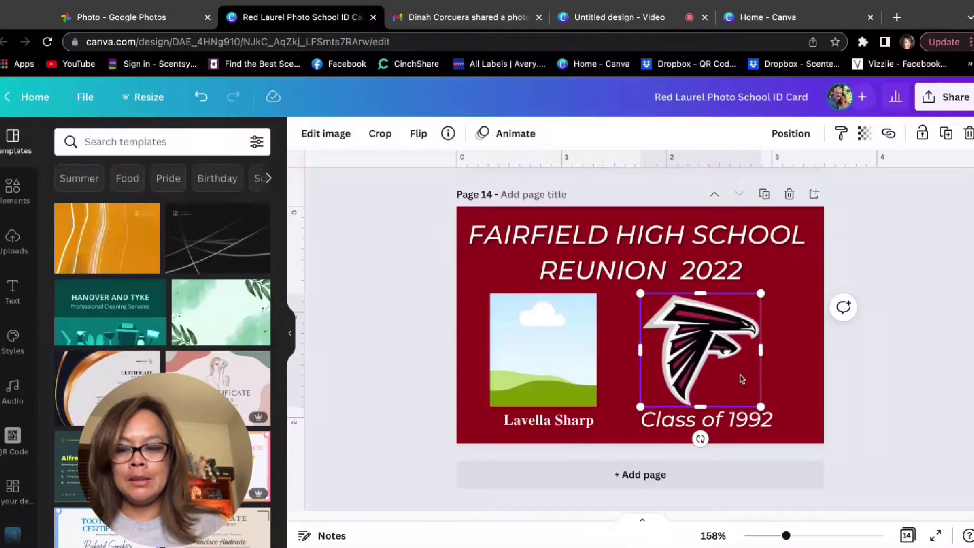
Paste the copied portrait onto page 14 and copy the classmate's name from the photo comment.
key("Escape")
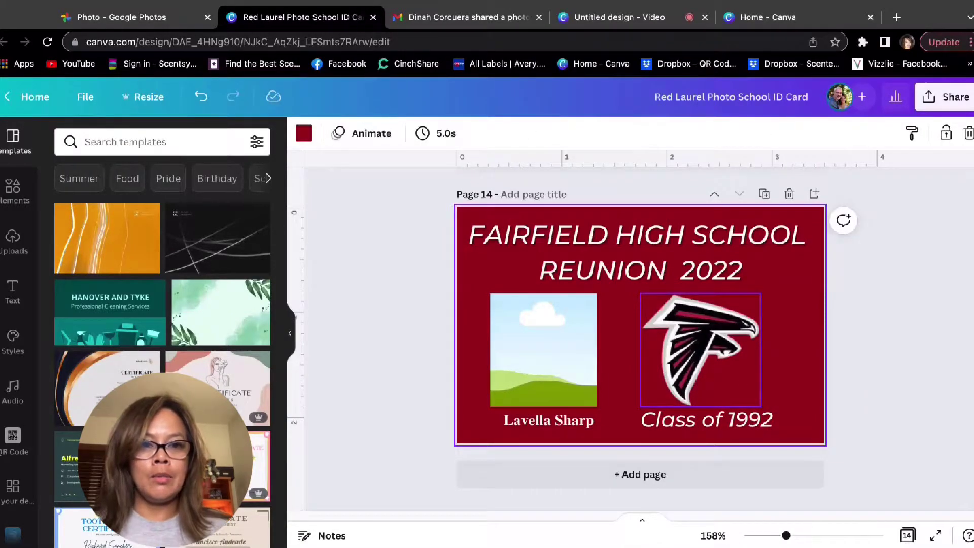
key("ctrl+v")
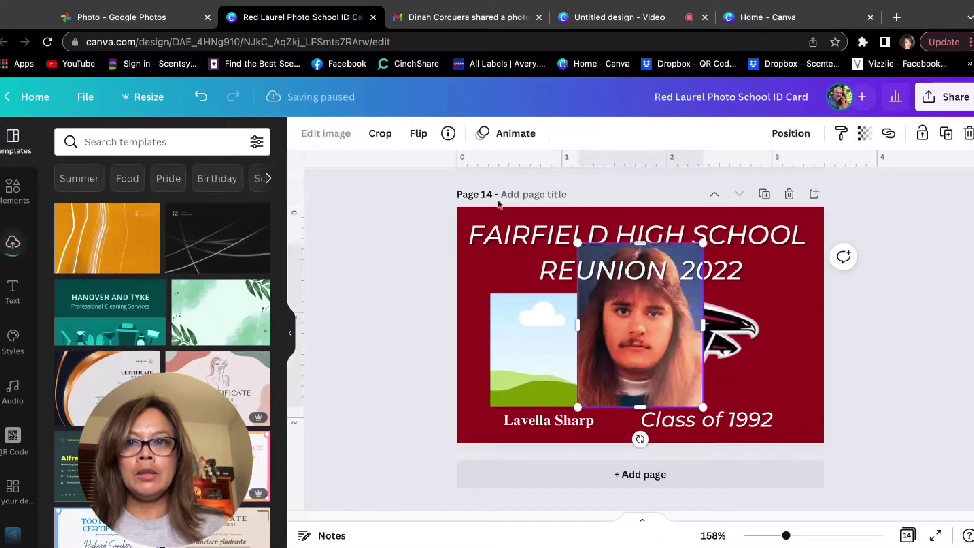
left_click(117, 15)
left_click(12, 99)
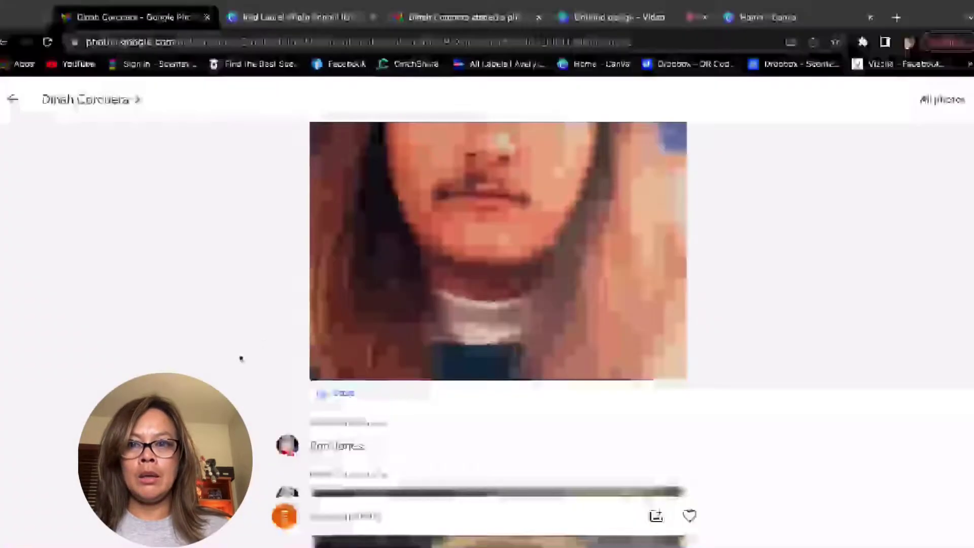
left_click_drag(370, 452, 323, 446)
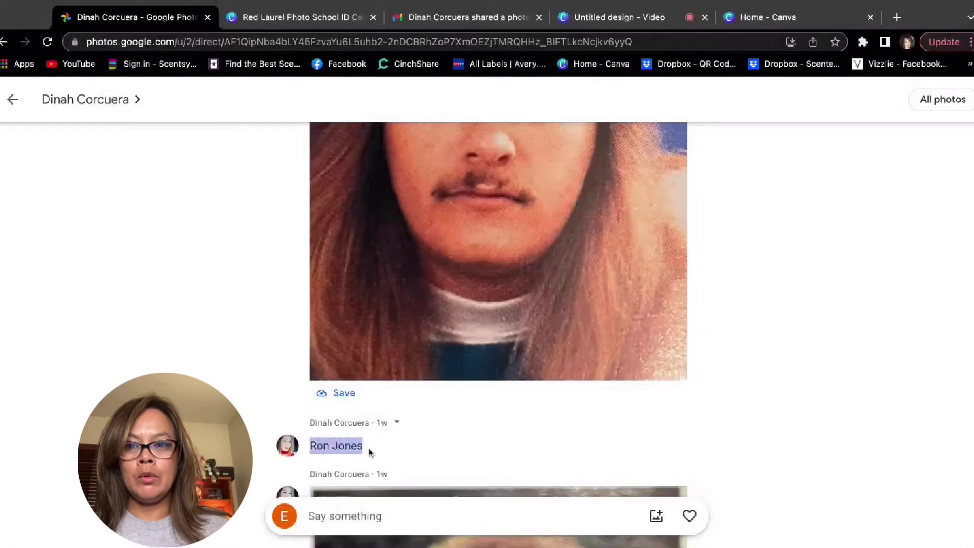
left_click(369, 451)
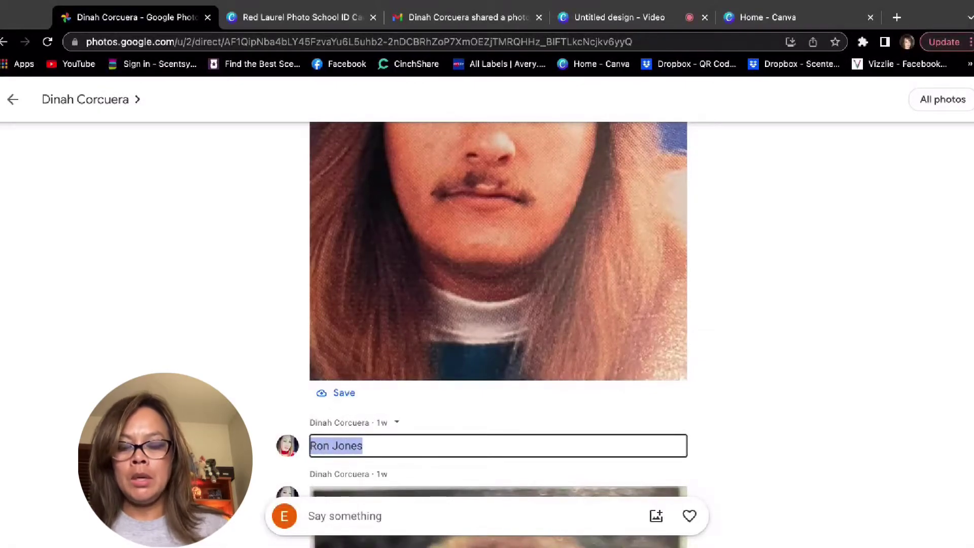
Replace the card's old name with the classmate's name and drop the portrait into the empty frame.
left_click(304, 17)
left_click(594, 428)
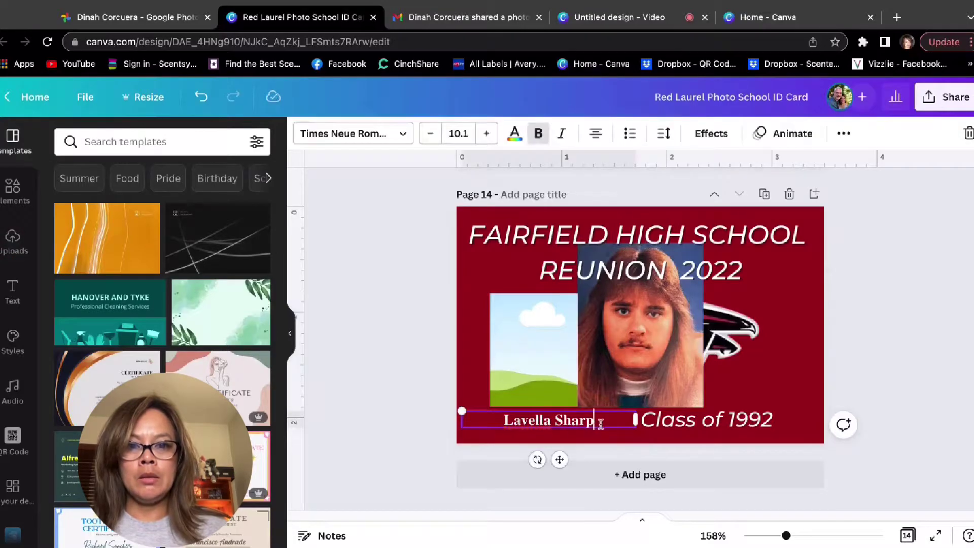
triple_click(601, 424)
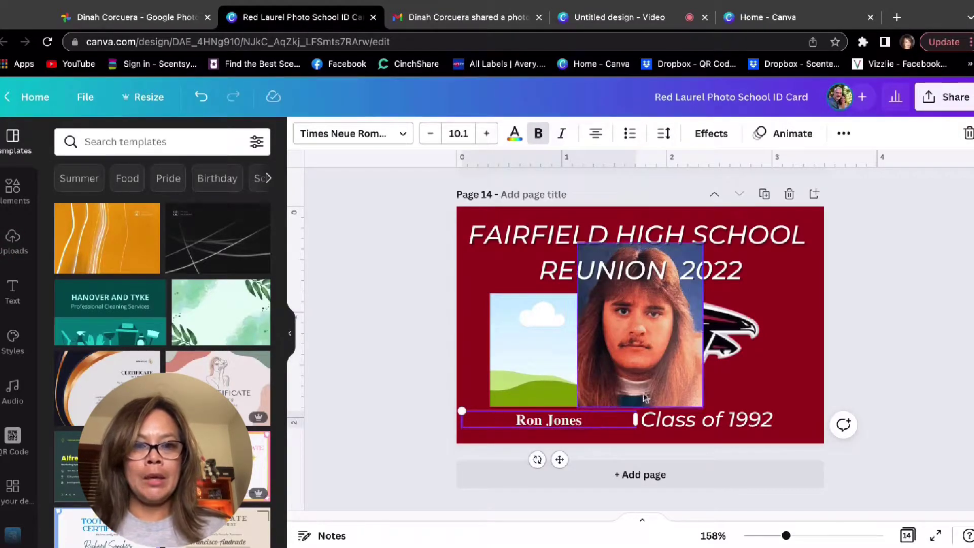
left_click_drag(641, 332, 564, 371)
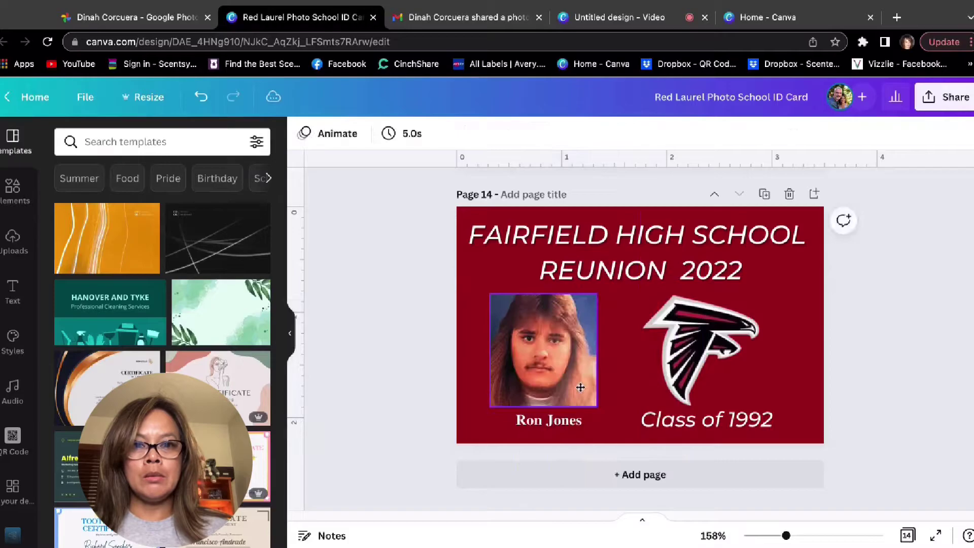
Shift the portrait down within page 14's photo frame crop.
double_click(561, 367)
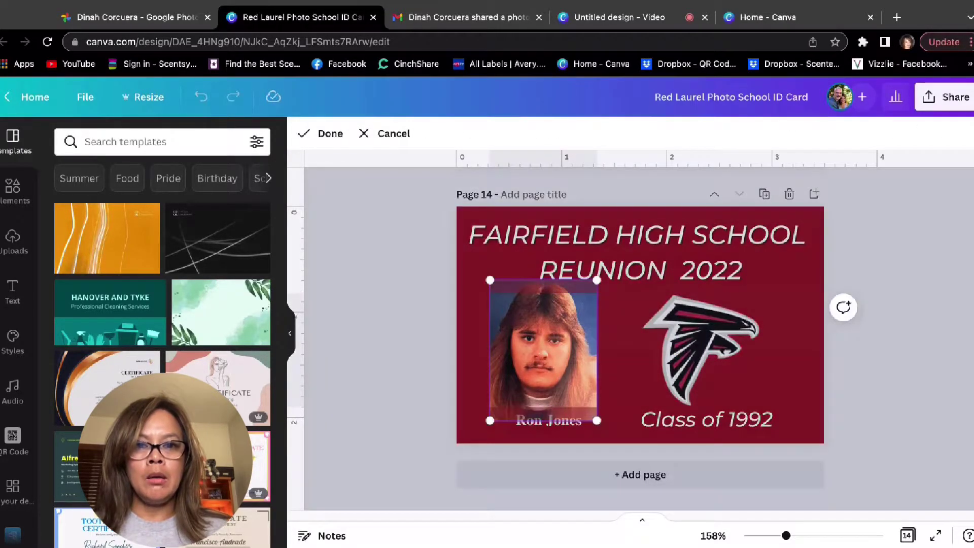
mouse_move(562, 366)
left_mouse_down()
mouse_move(561, 379)
mouse_move(562, 361)
mouse_move(547, 360)
left_mouse_up()
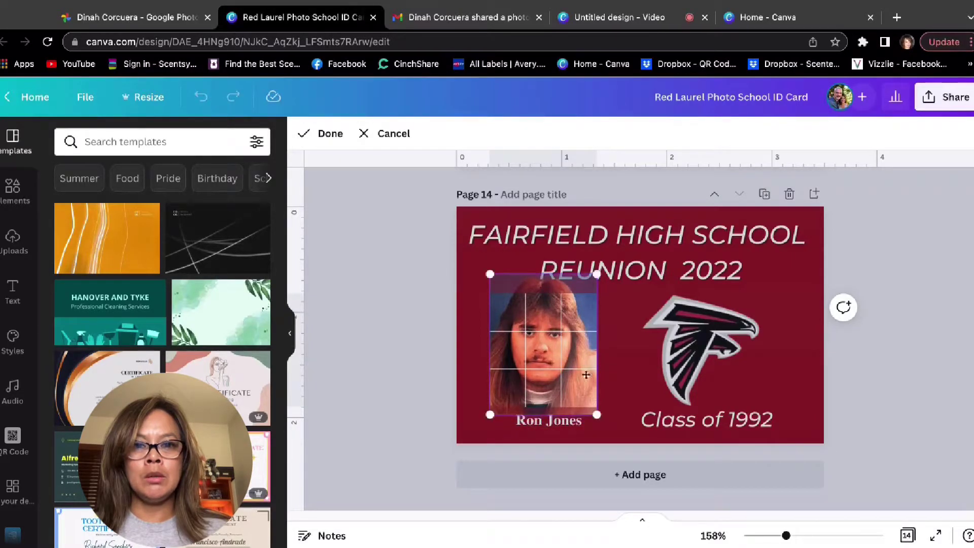
double_click(546, 360)
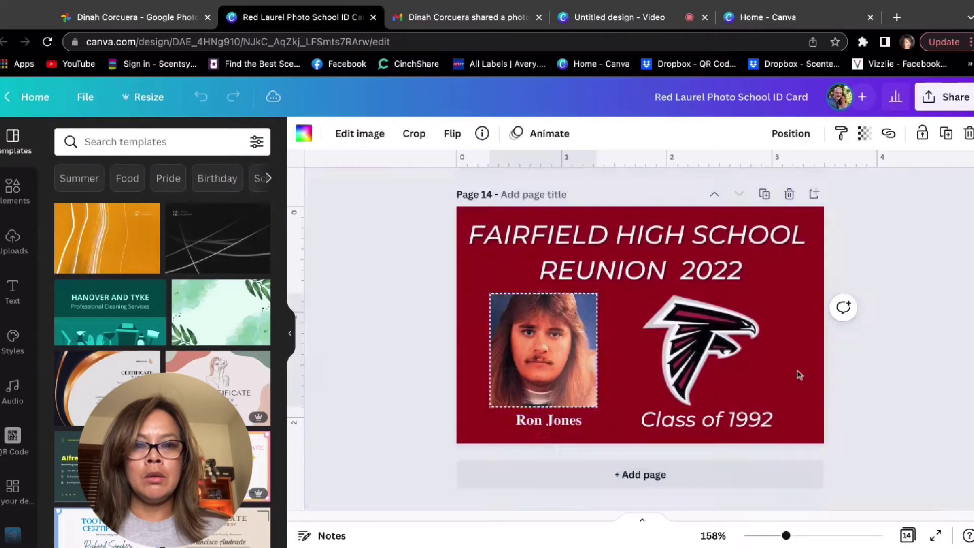
double_click(550, 360)
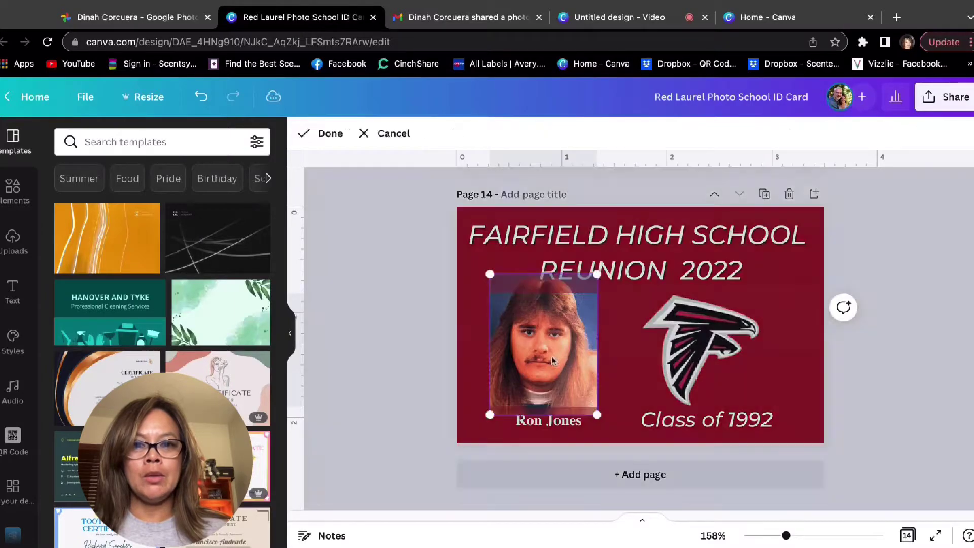
left_click(596, 415)
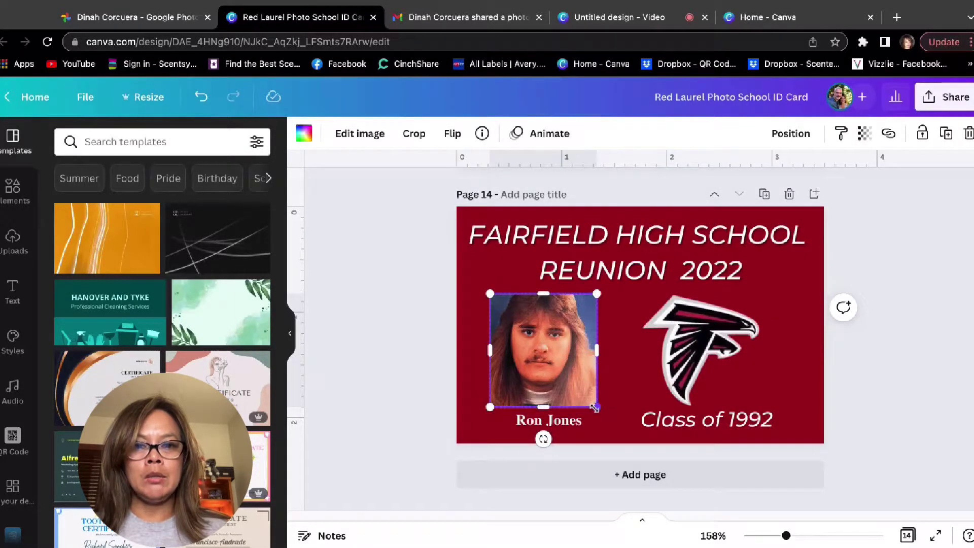
Enlarge the photo, position it above the name caption, and refine its crop.
left_click_drag(594, 407, 611, 416)
left_click_drag(566, 388, 562, 384)
double_click(561, 379)
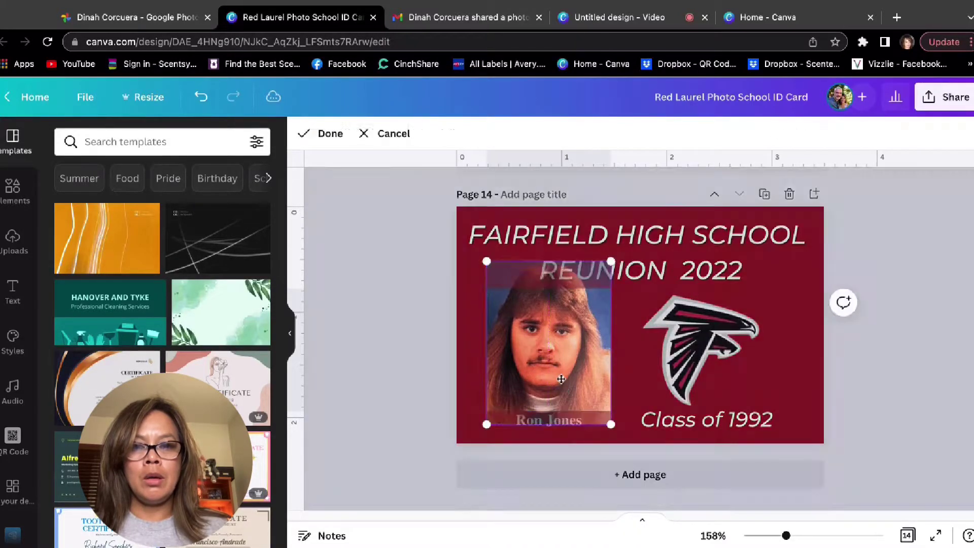
left_click_drag(560, 339, 561, 341)
left_click(779, 388)
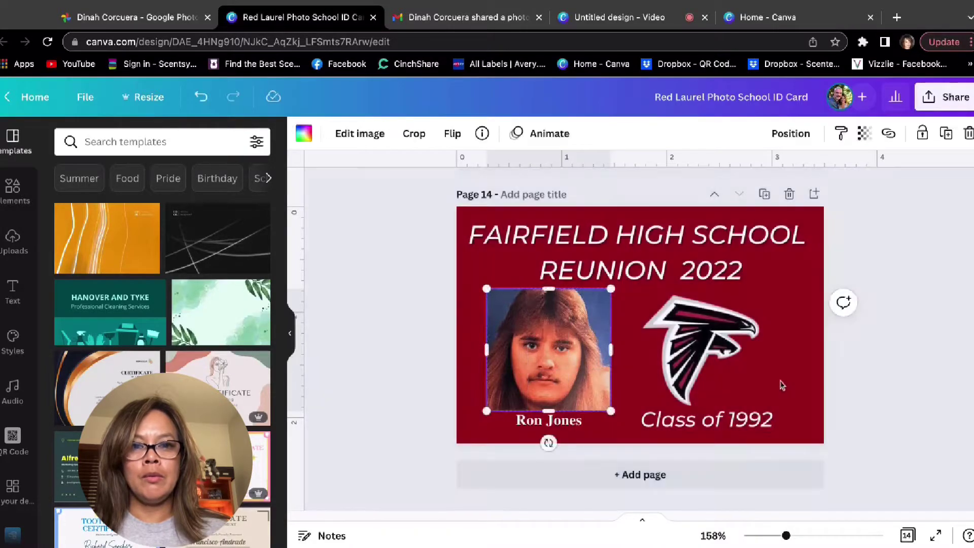
double_click(579, 370)
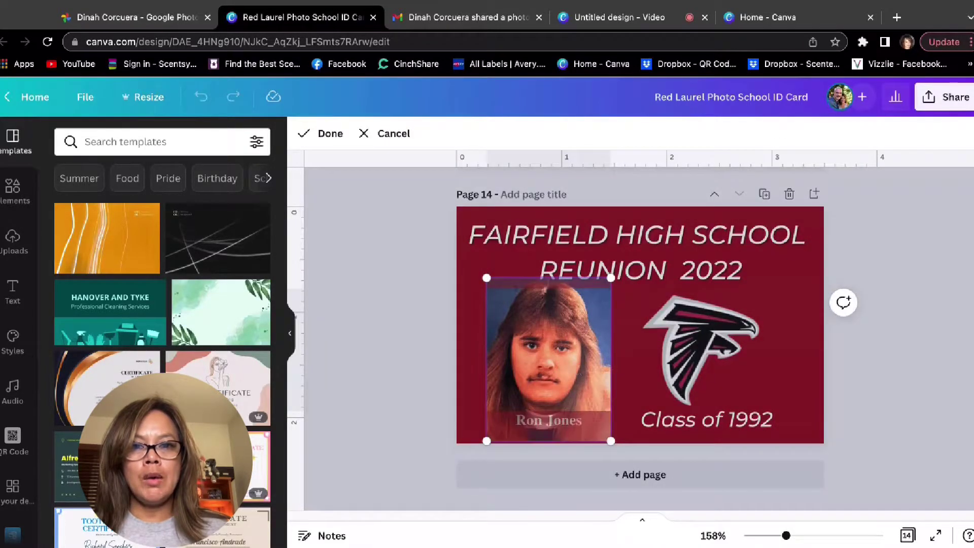
left_click_drag(578, 370, 579, 359)
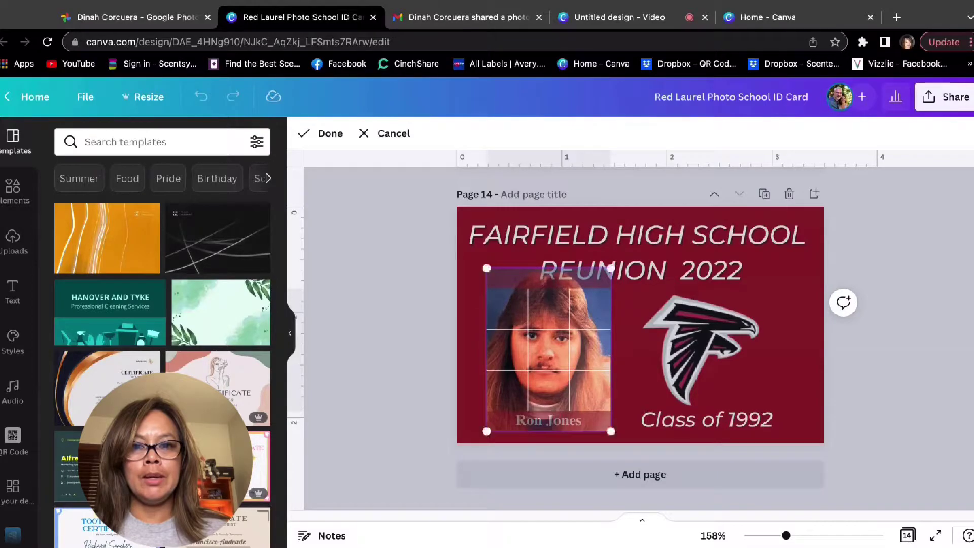
left_click(780, 387)
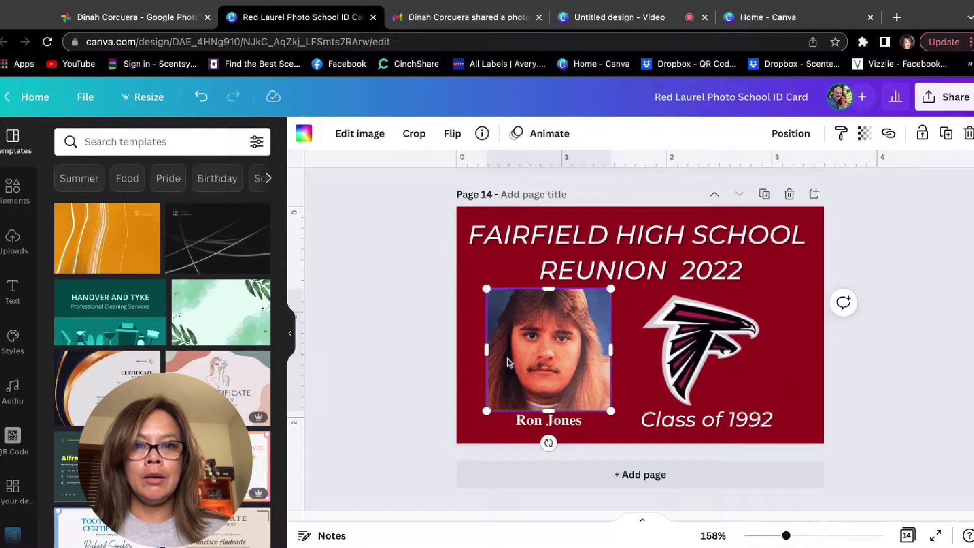
Check the shared photos conversation, then return to the reunion card design.
left_click(142, 18)
scroll(332, 198, "up", 5)
scroll(331, 197, "down", 2)
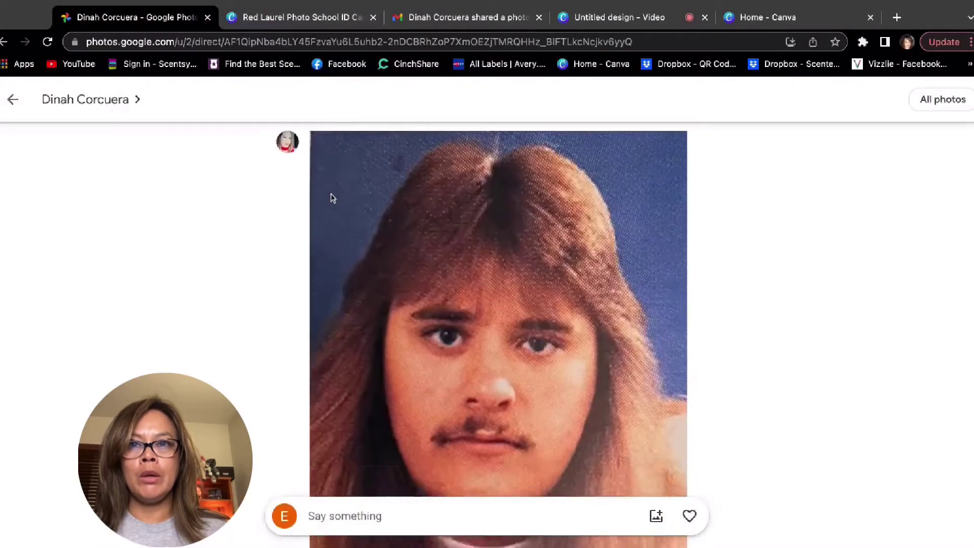
left_click(290, 20)
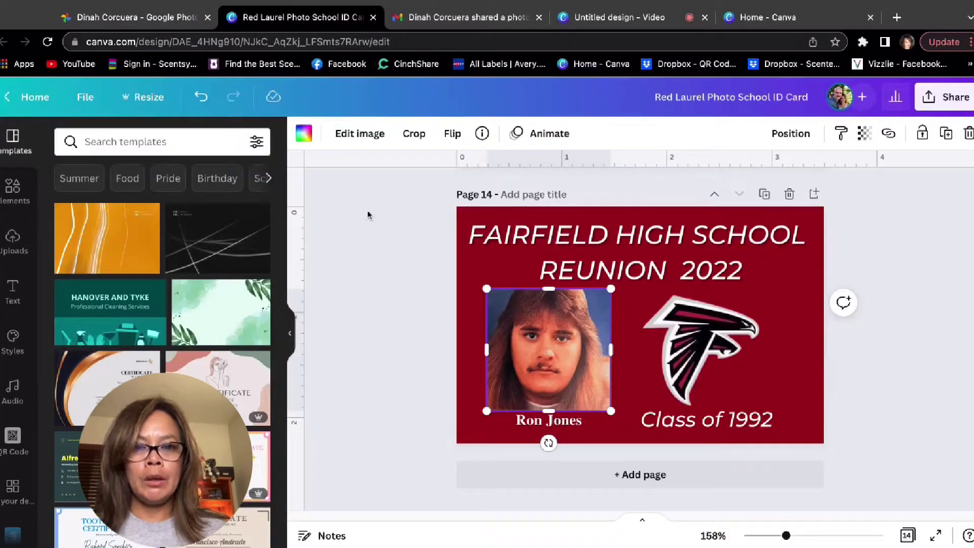
Duplicate the page-13 card, move the copy to page 15, and delete its photo.
left_click(795, 394)
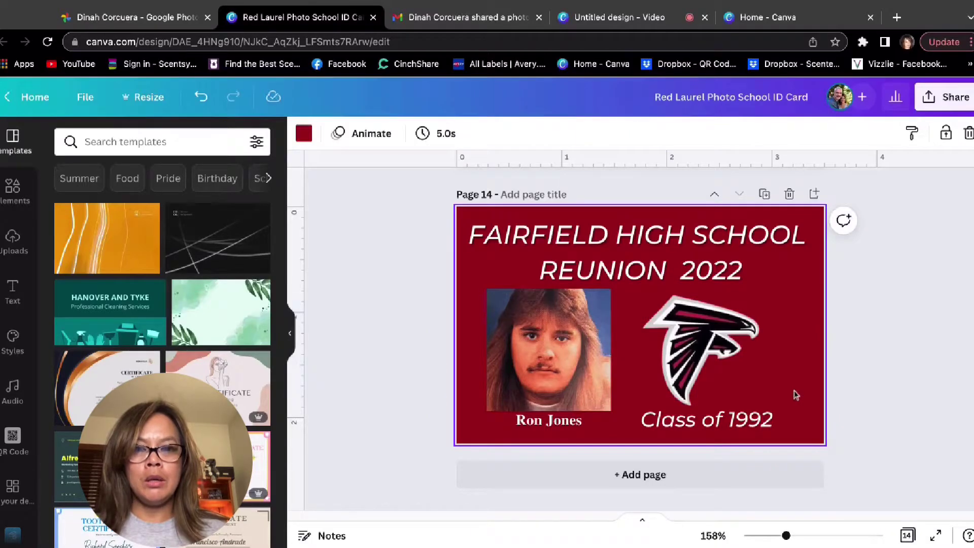
scroll(789, 365, "up", 8)
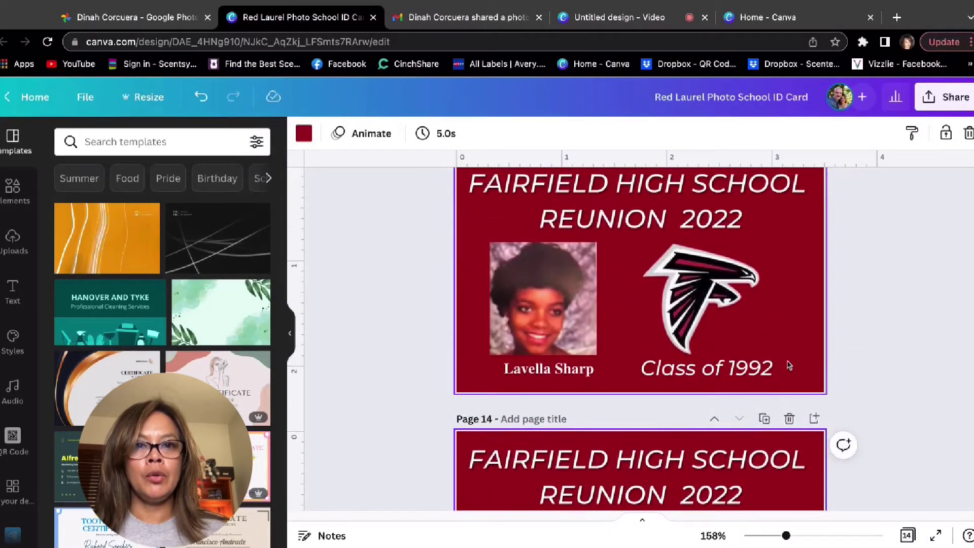
left_click(764, 255)
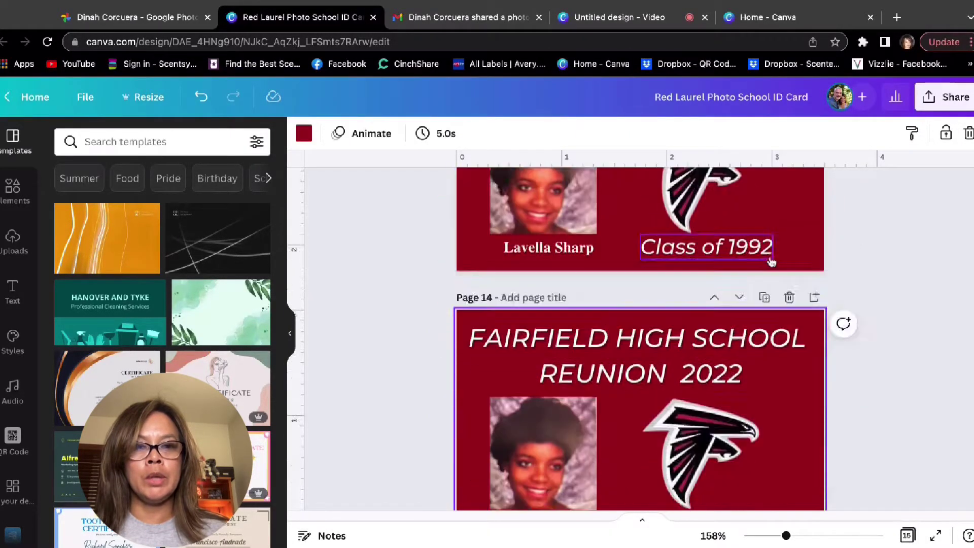
left_click(739, 255)
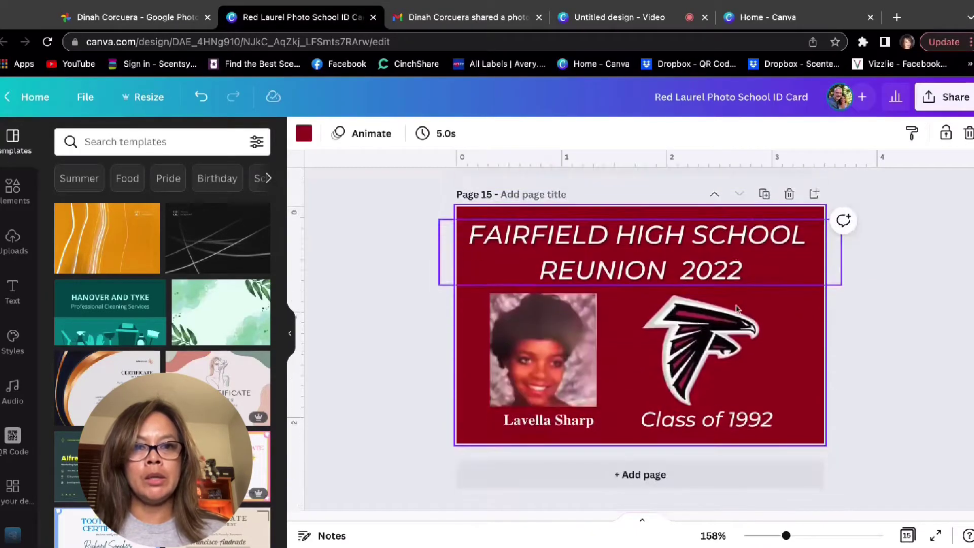
left_click(541, 375)
key("Delete")
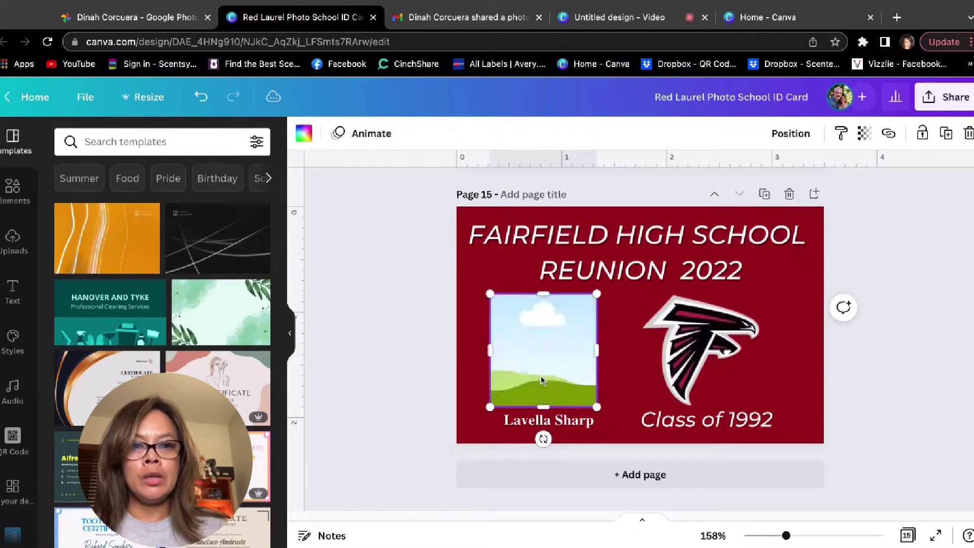
Open the next classmate's curly-haired portrait in Google Photos and paste it onto page 15.
left_click(147, 17)
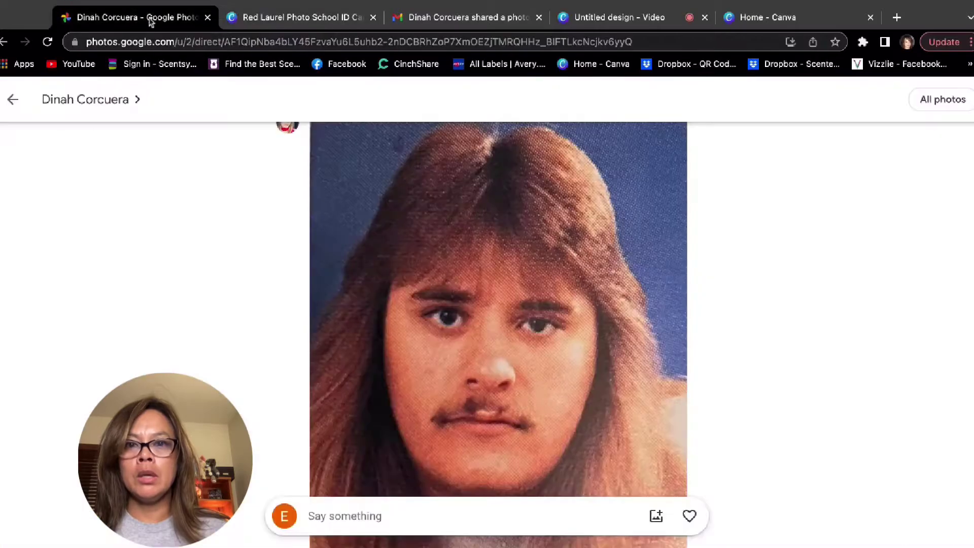
scroll(376, 343, "down", 1)
scroll(376, 343, "down", 10)
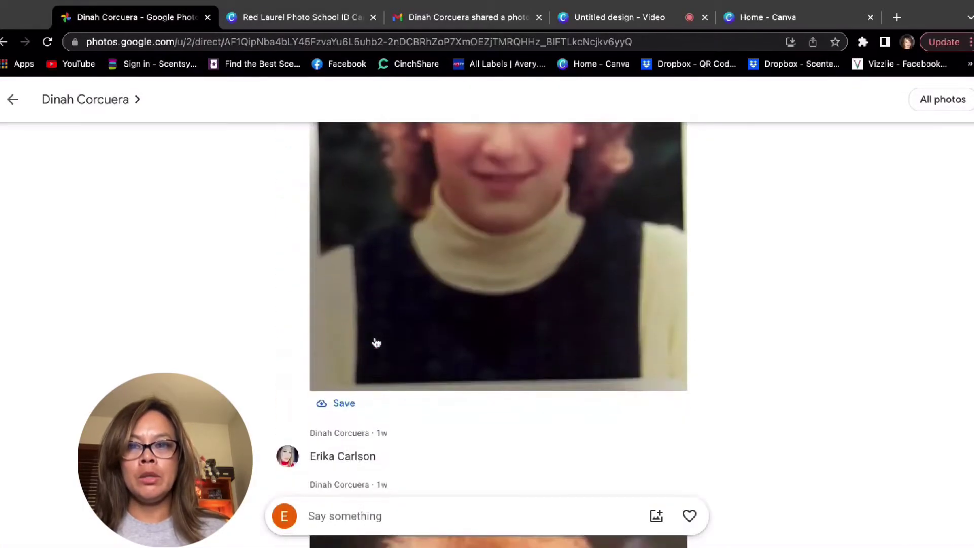
scroll(491, 332, "up", 2)
left_click(490, 332)
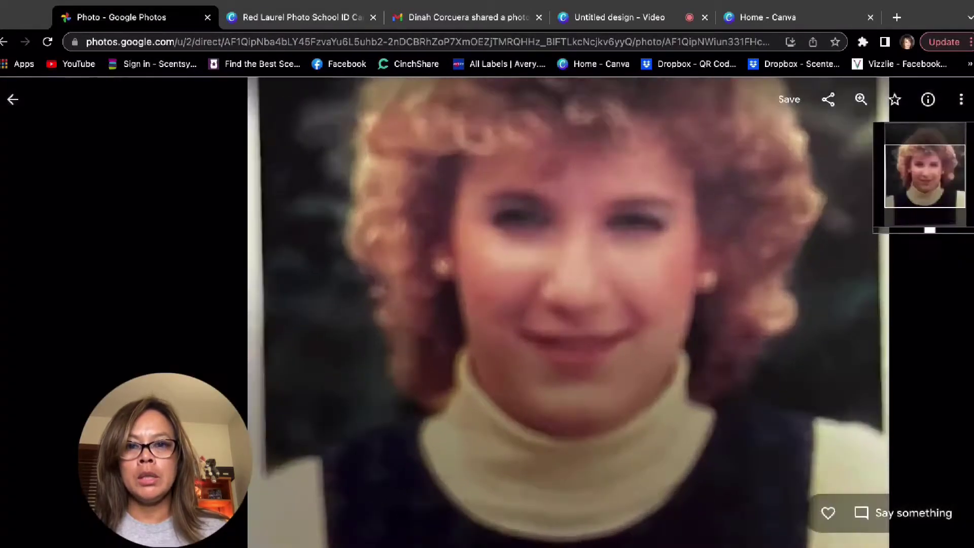
scroll(491, 332, "down", 5)
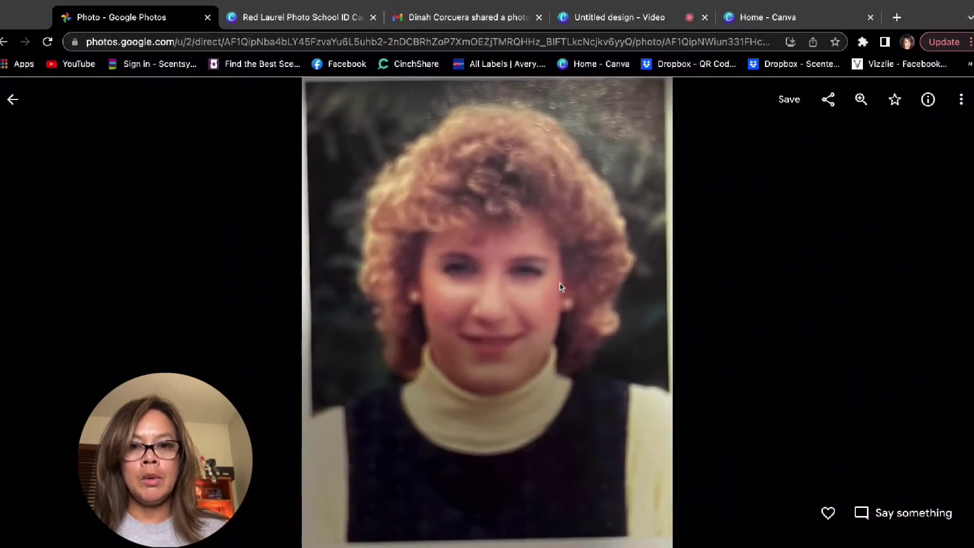
left_click(264, 18)
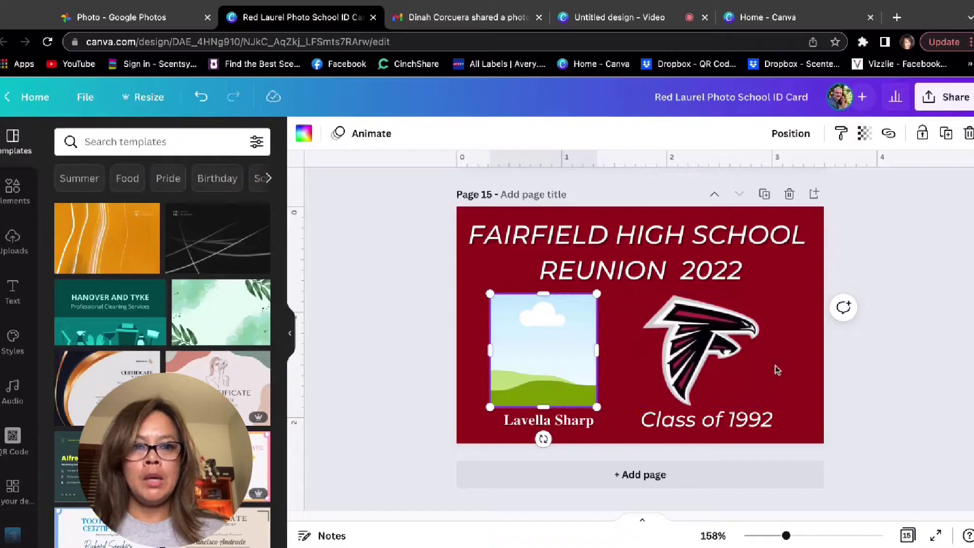
left_click(795, 378)
key("ctrl+v")
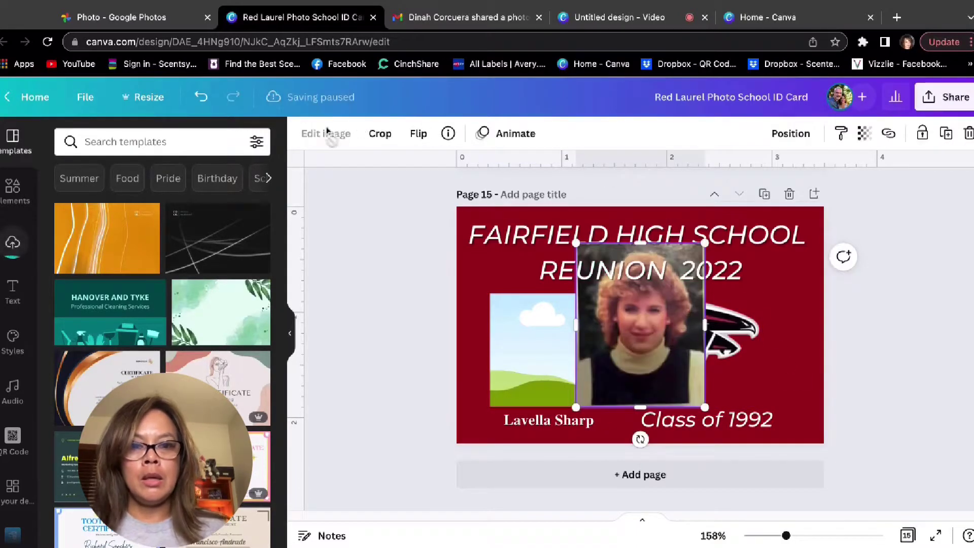
Copy the classmate's name caption from the photos conversation and return to Canva.
left_click(155, 19)
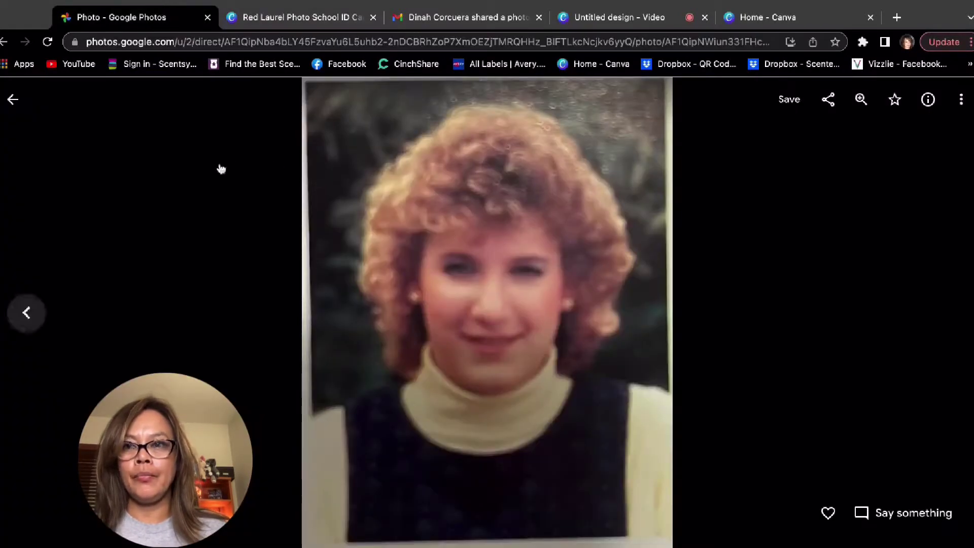
left_click(14, 99)
scroll(321, 306, "down", 3)
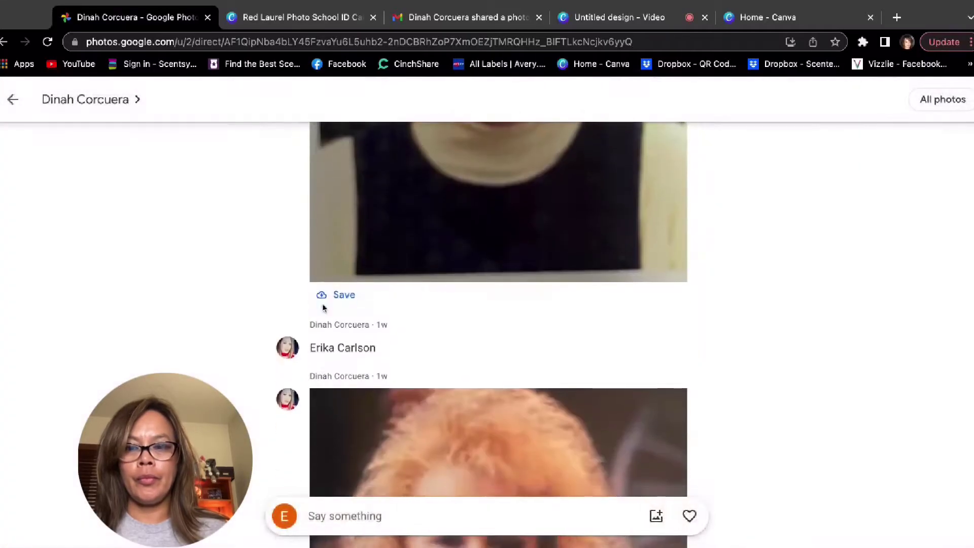
triple_click(384, 354)
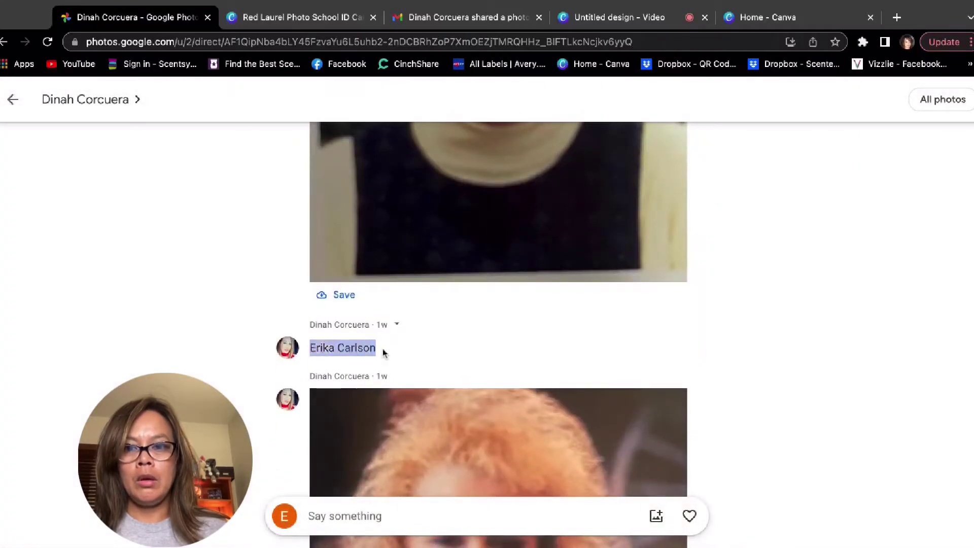
key("super+c")
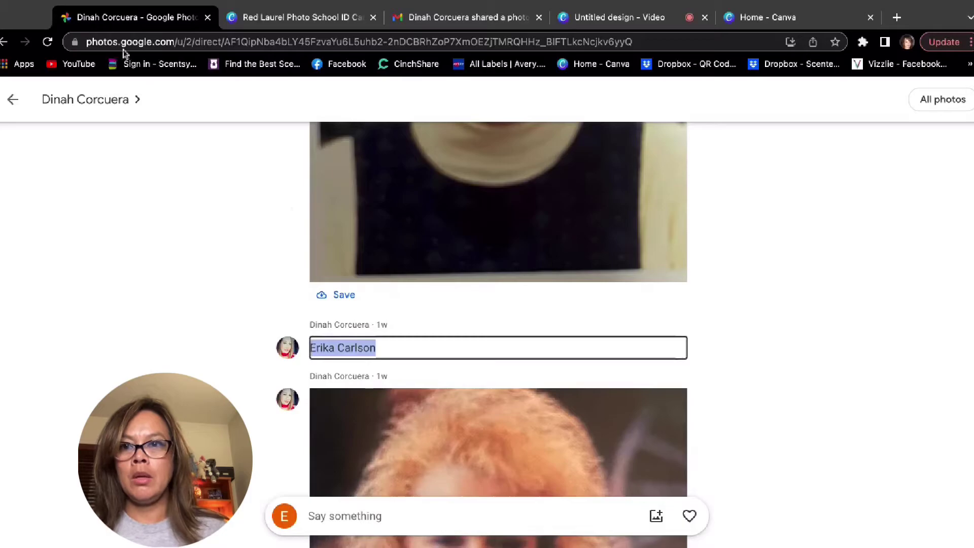
left_click(265, 23)
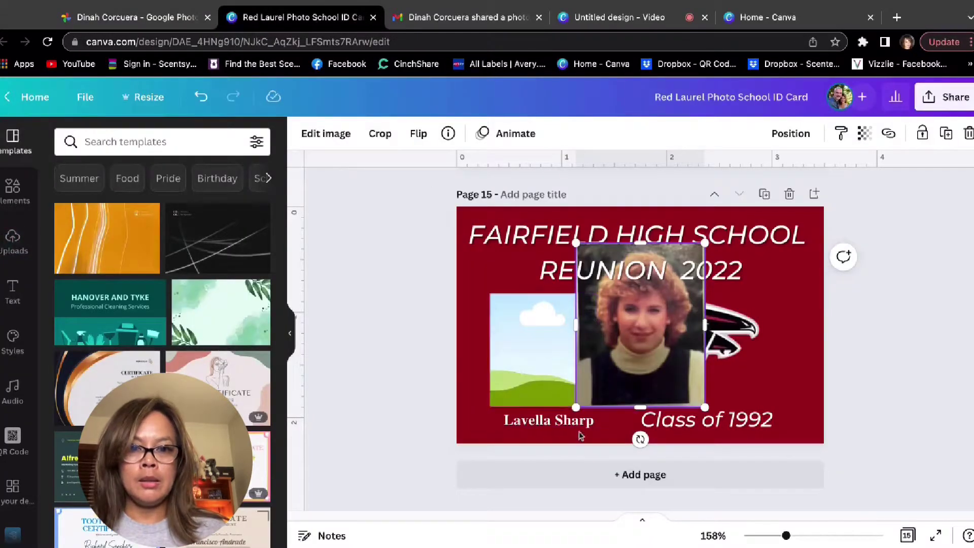
Type the new classmate's name over page 15's old caption, fix the extra letter, and verify it.
left_click(578, 421)
double_click(599, 422)
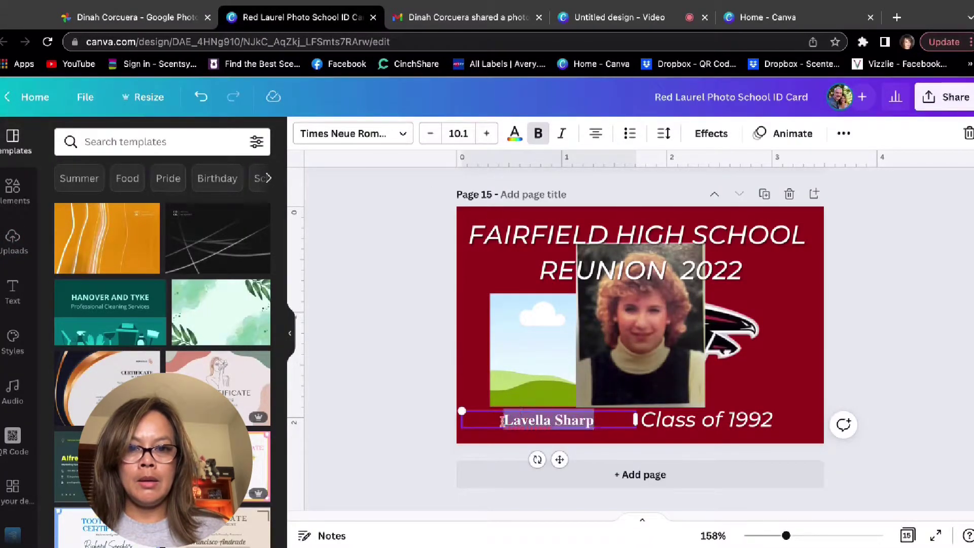
key("super+v")
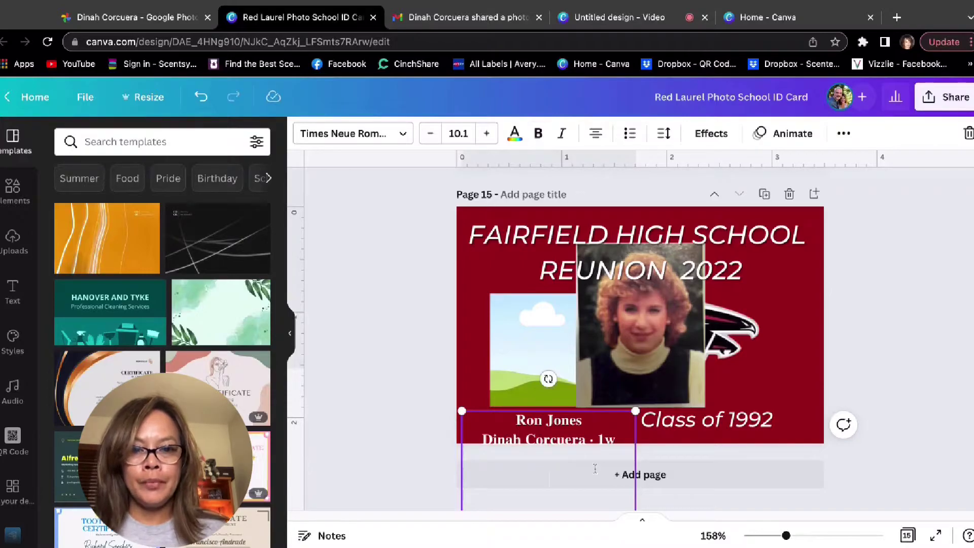
scroll(595, 468, "down", 1)
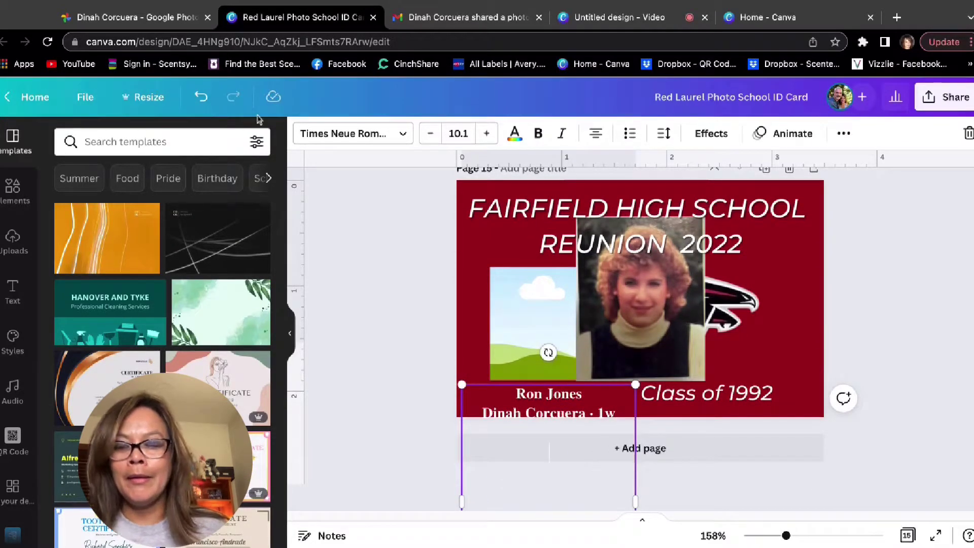
left_click(201, 102)
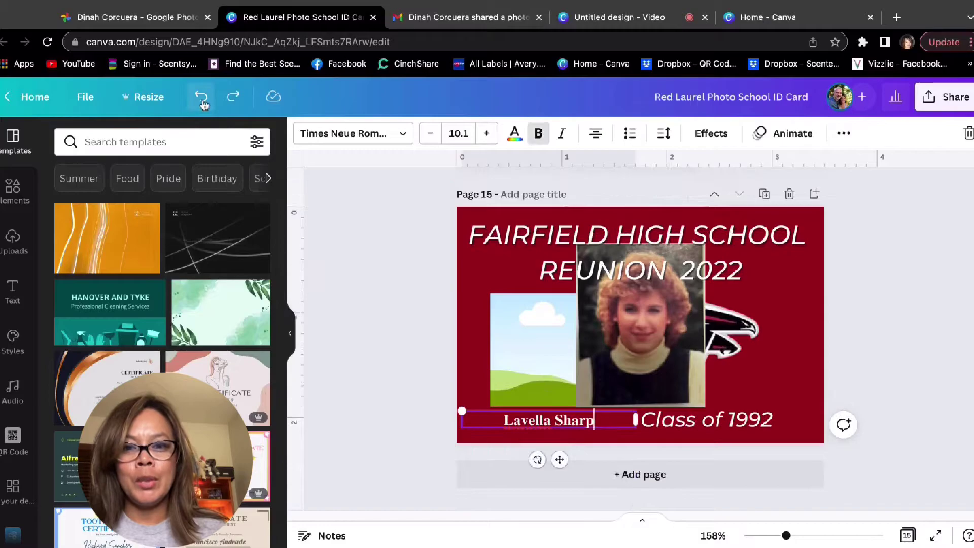
triple_click(600, 420)
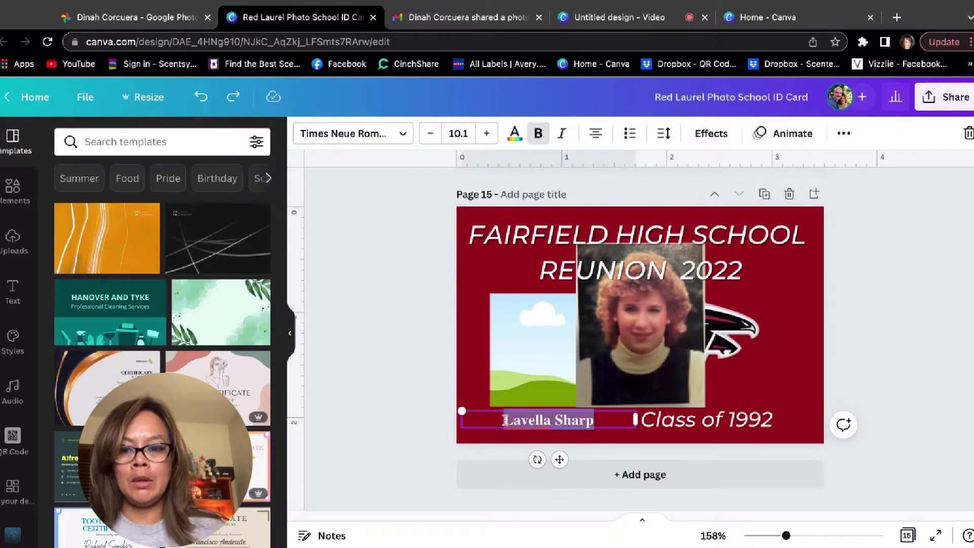
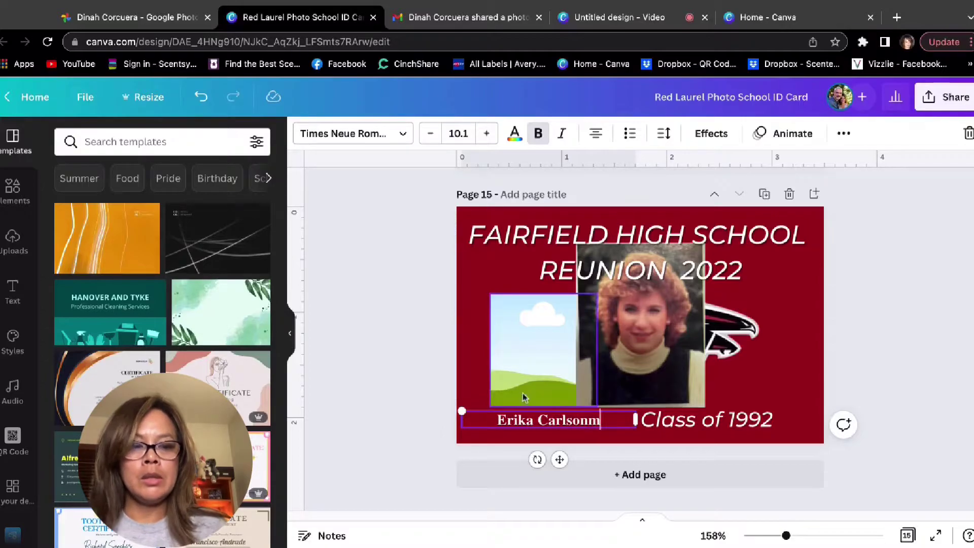
left_click(146, 20)
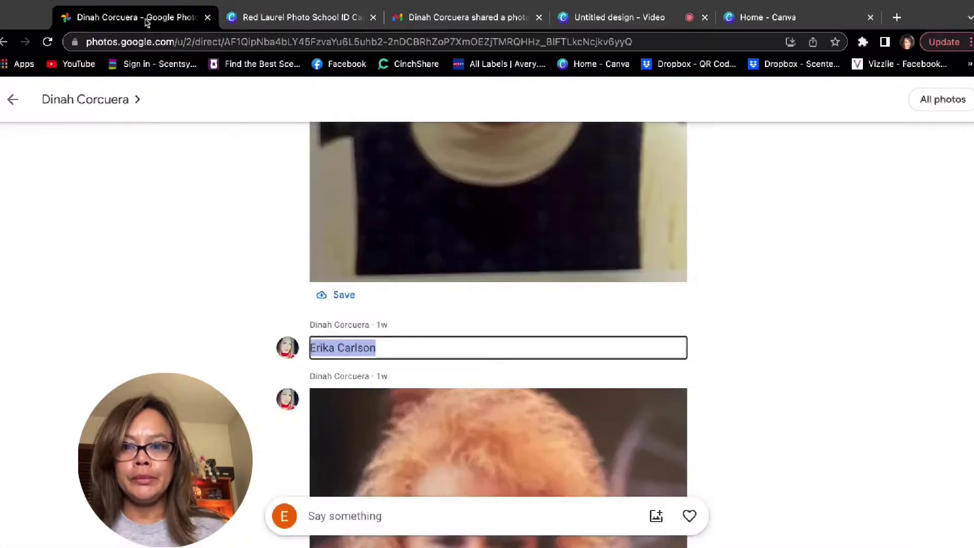
left_click(327, 20)
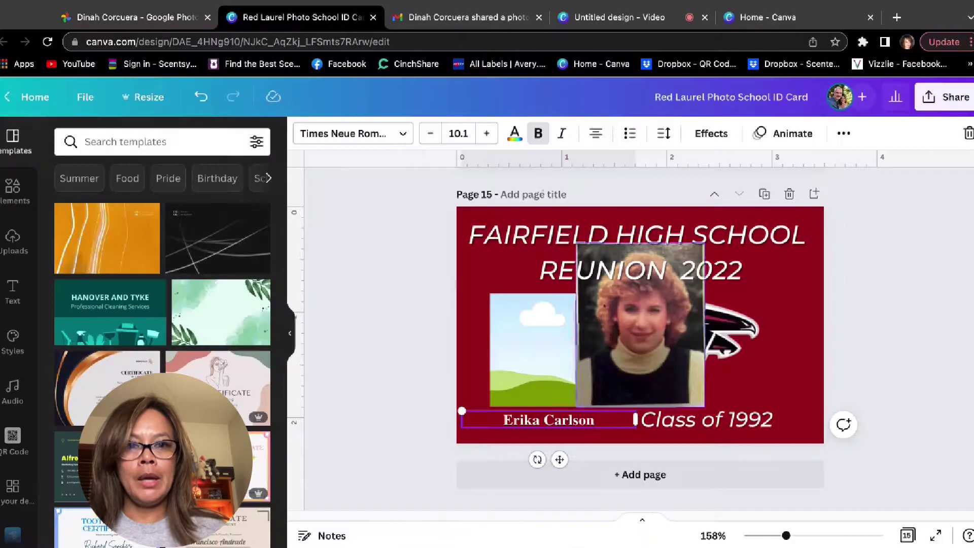
Place the yearbook photo into page 15's left frame, then enlarge and reposition it within the crop.
left_click_drag(634, 332, 630, 331)
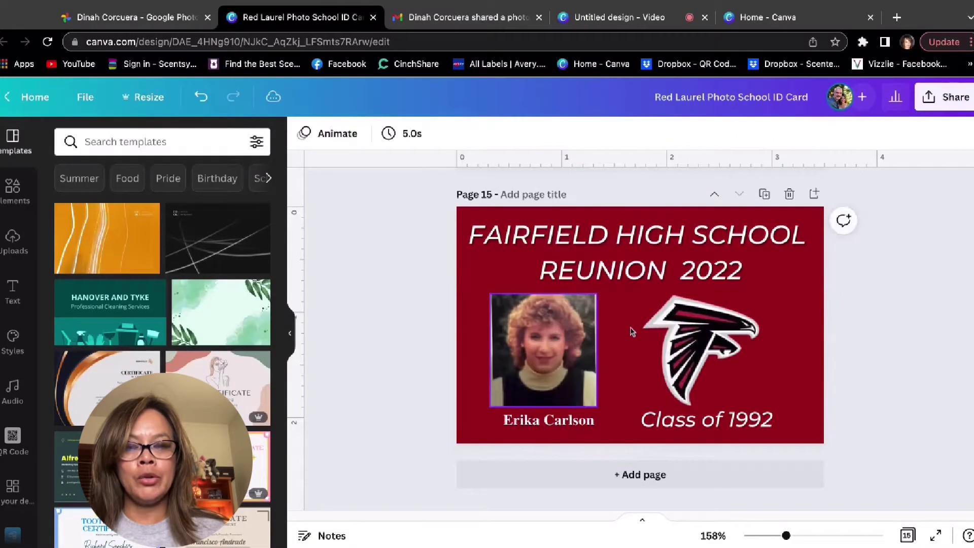
double_click(550, 366)
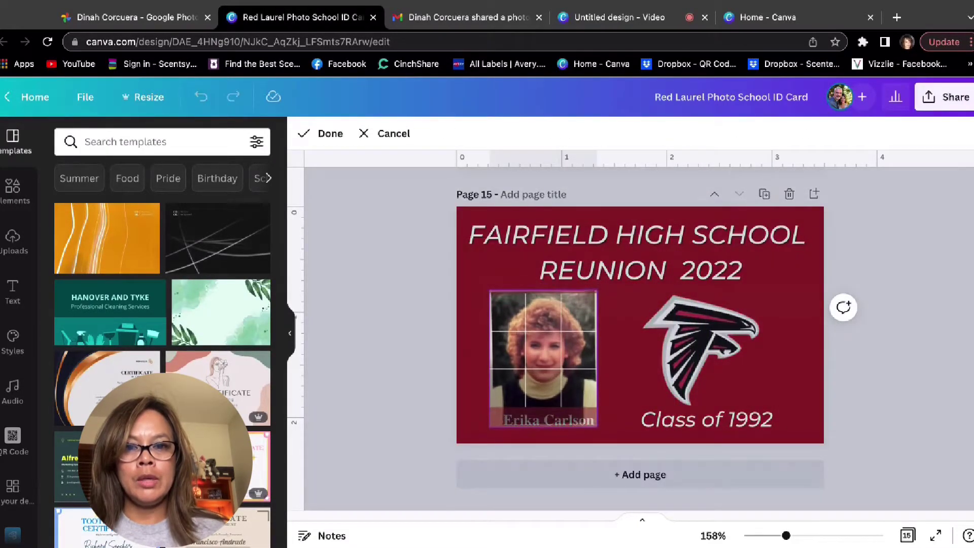
key("Return")
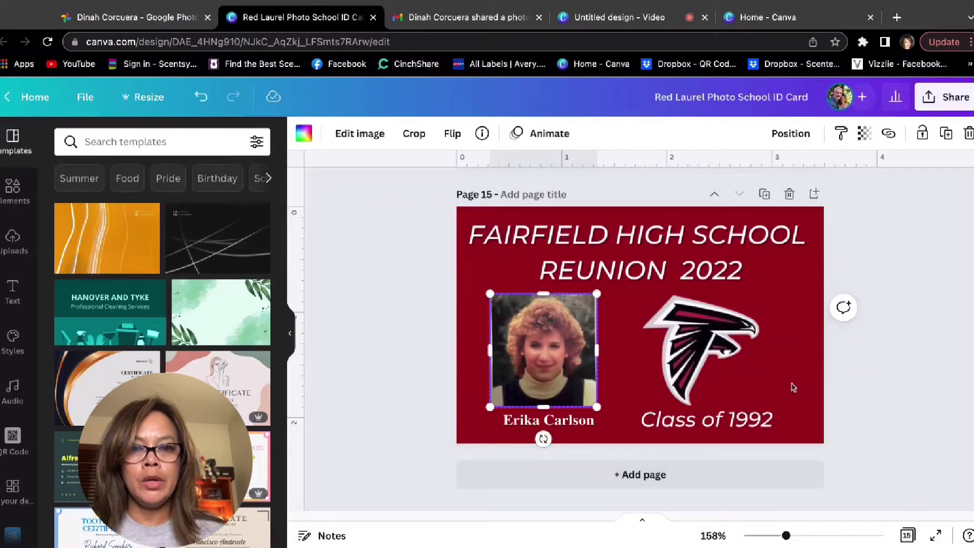
left_click(831, 384)
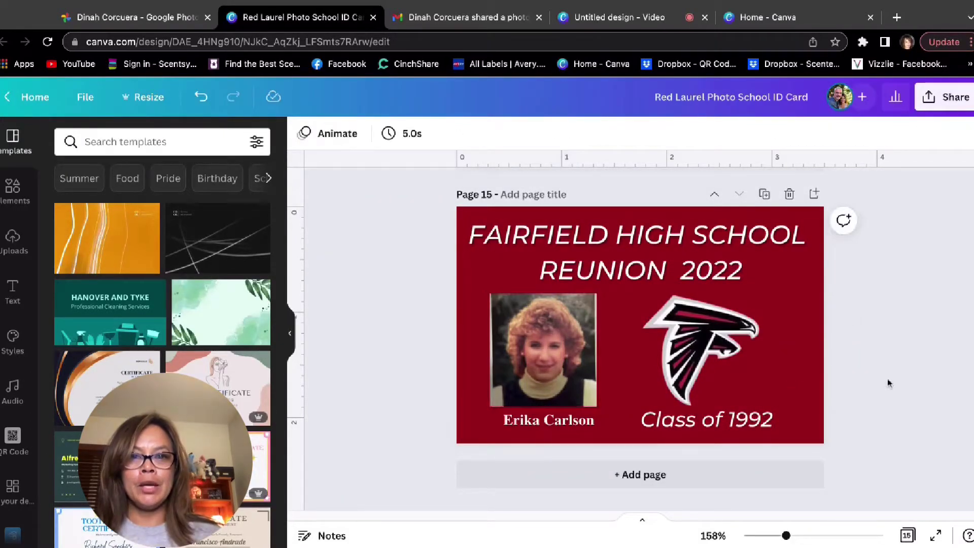
double_click(561, 375)
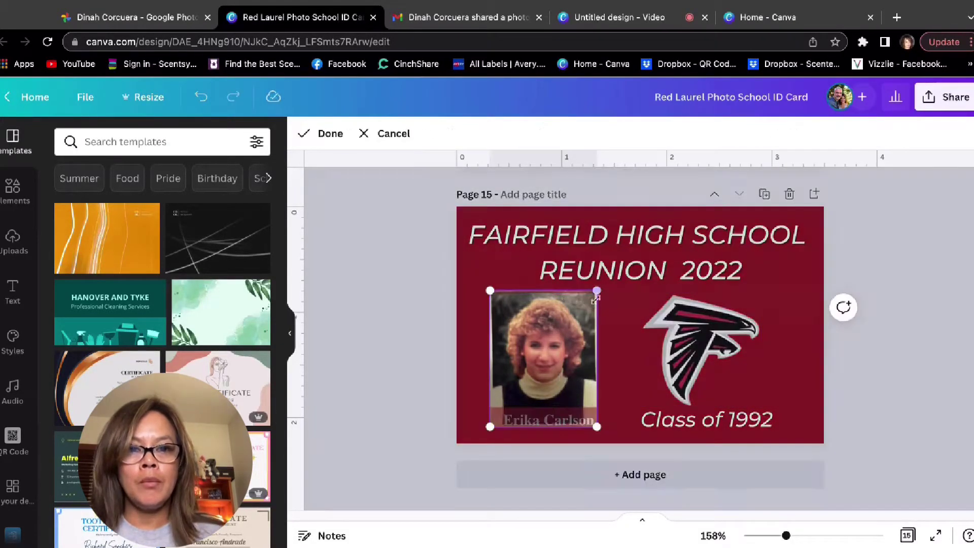
left_click_drag(597, 293, 603, 281)
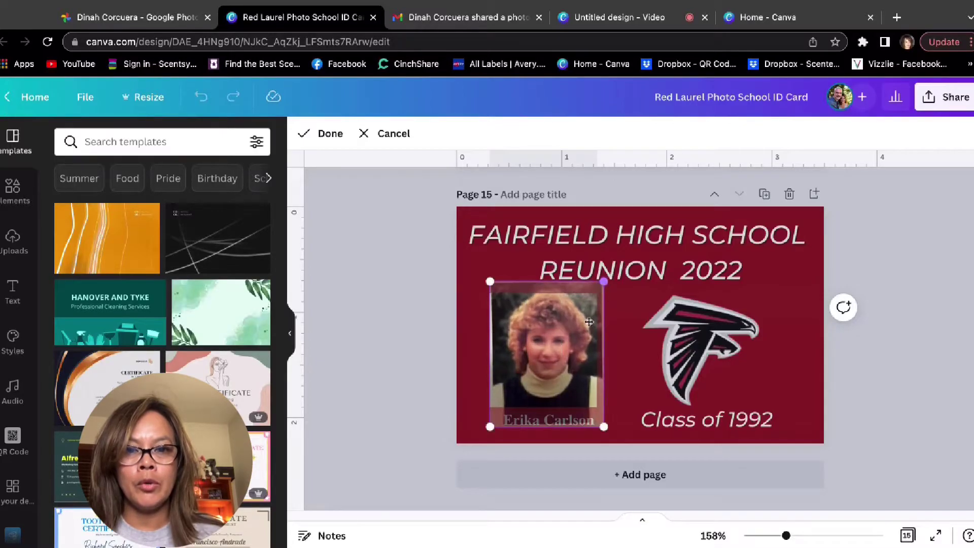
left_click_drag(568, 360, 560, 368)
left_click(804, 377)
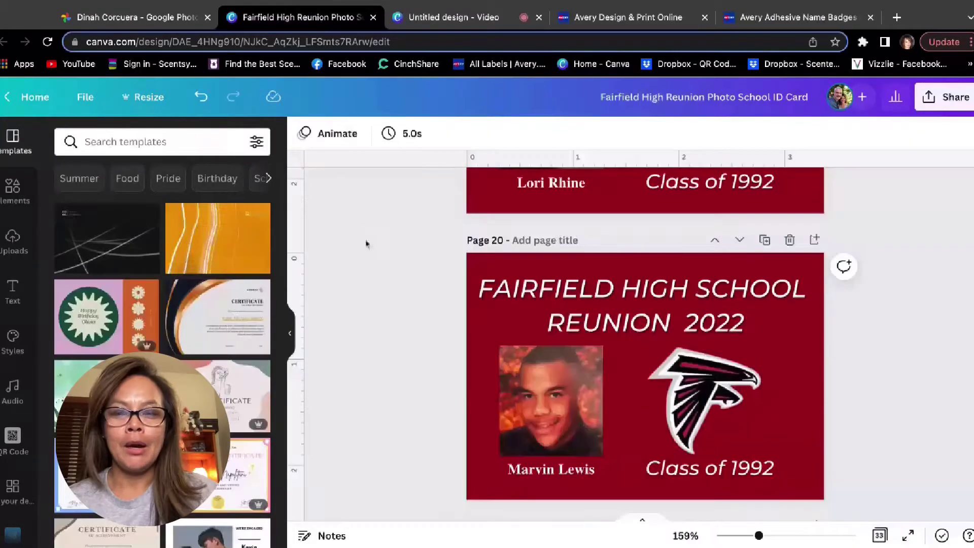
Scroll through the finished ID cards, inspecting the photo on page 31.
scroll(388, 375, "down", 15)
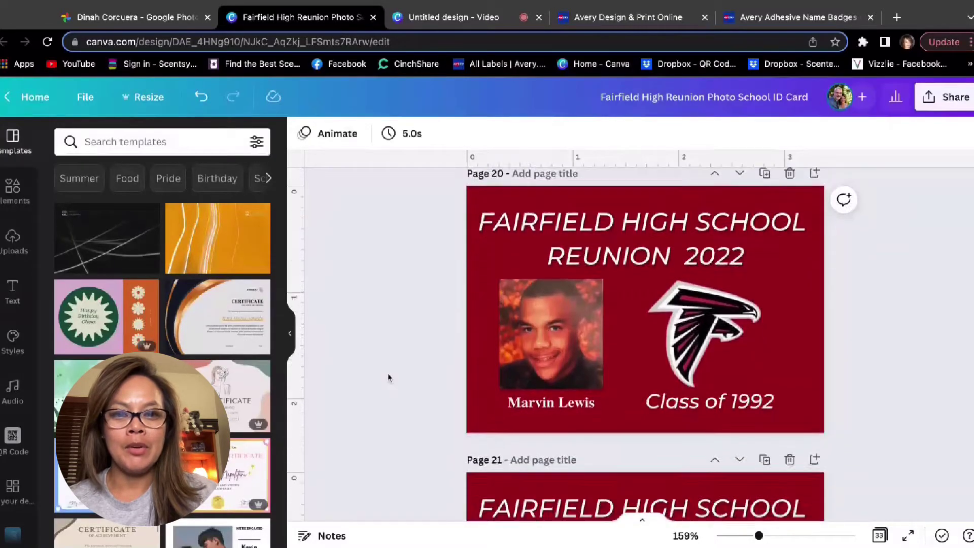
scroll(387, 378, "down", 3)
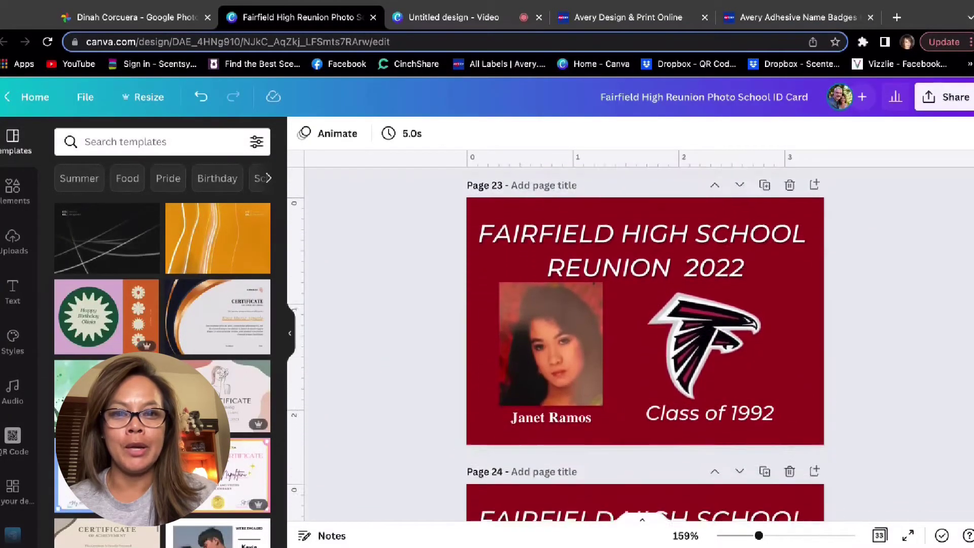
scroll(598, 328, "up", 5)
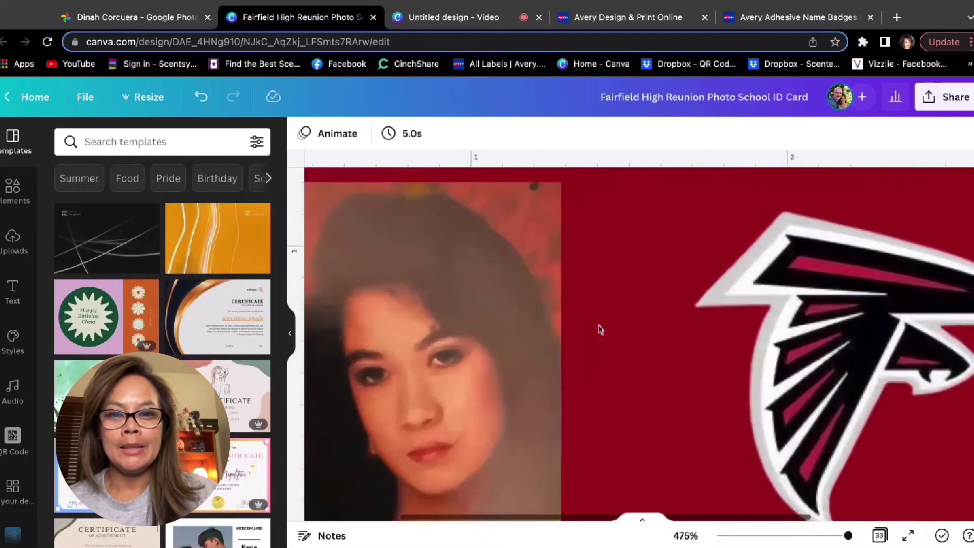
scroll(599, 329, "down", 5)
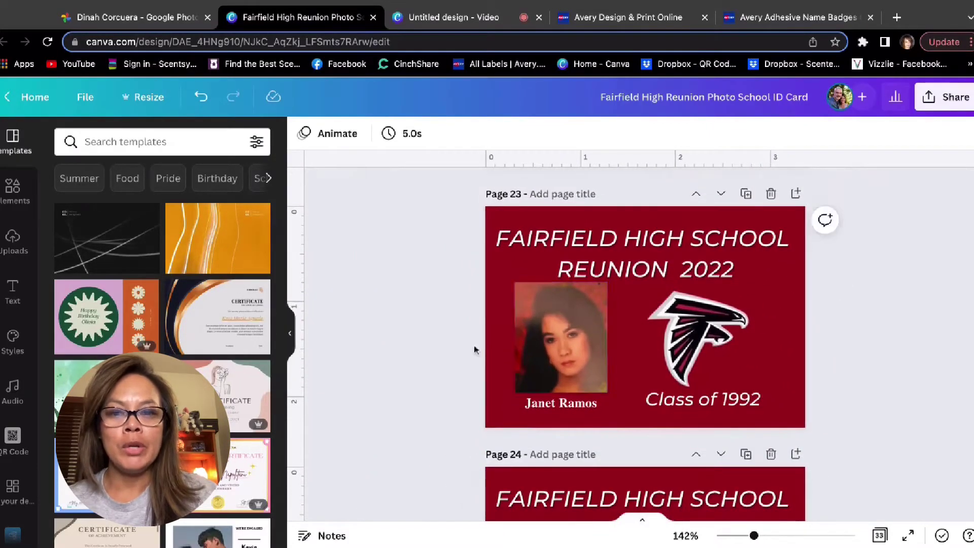
scroll(437, 352, "down", 6)
scroll(438, 352, "down", 6)
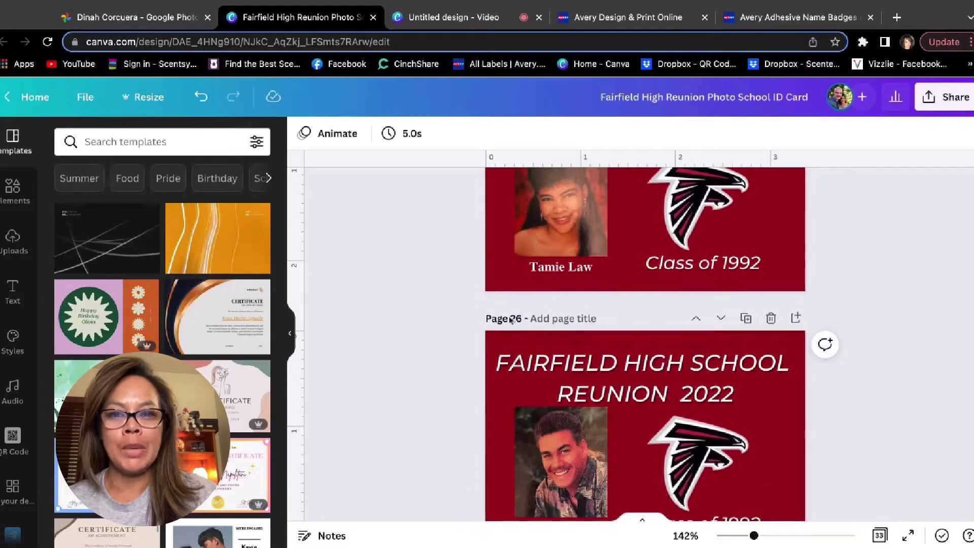
scroll(453, 390, "down", 18)
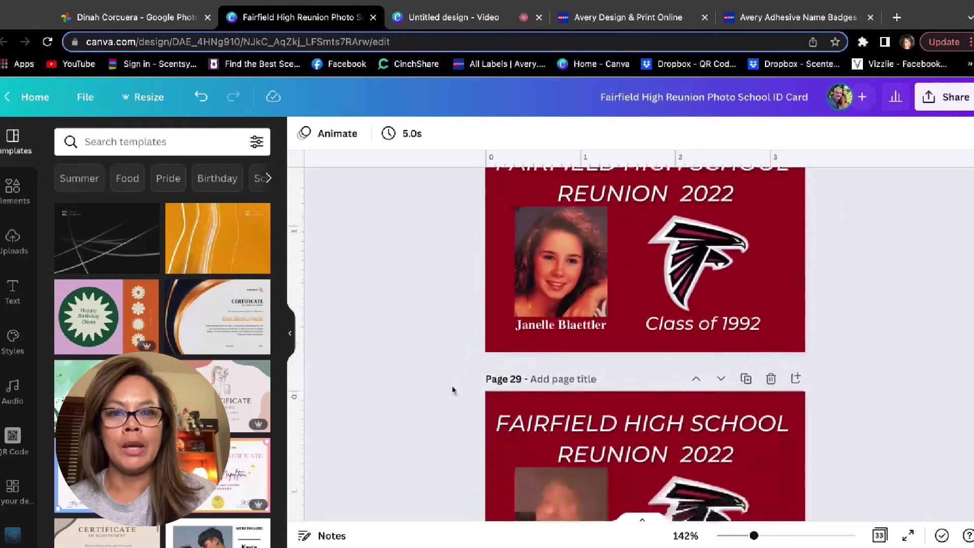
scroll(558, 360, "down", 10)
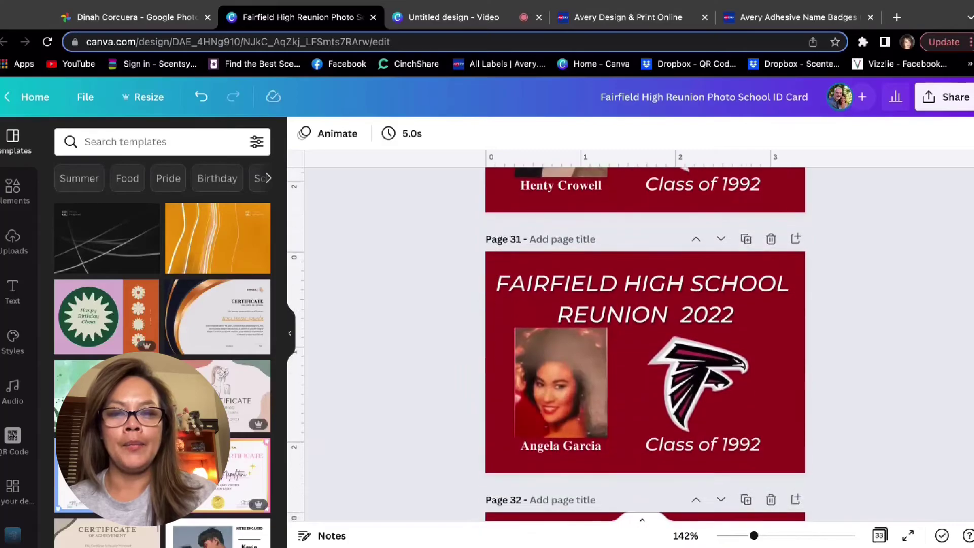
scroll(559, 360, "up", 3)
left_click(558, 366)
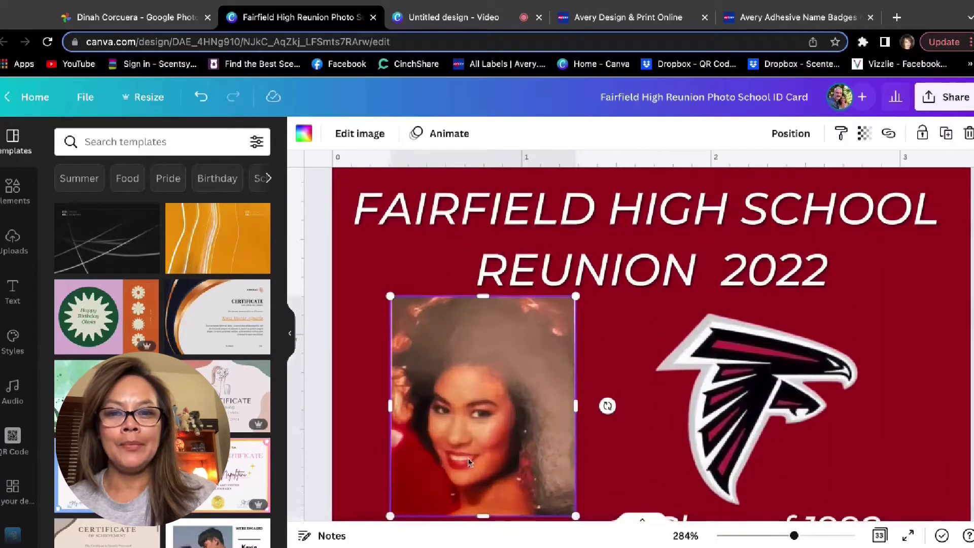
Scroll down to the last page, 33, and bring up the Share options.
scroll(468, 462, "down", 1)
scroll(468, 461, "down", 5)
scroll(473, 417, "down", 8)
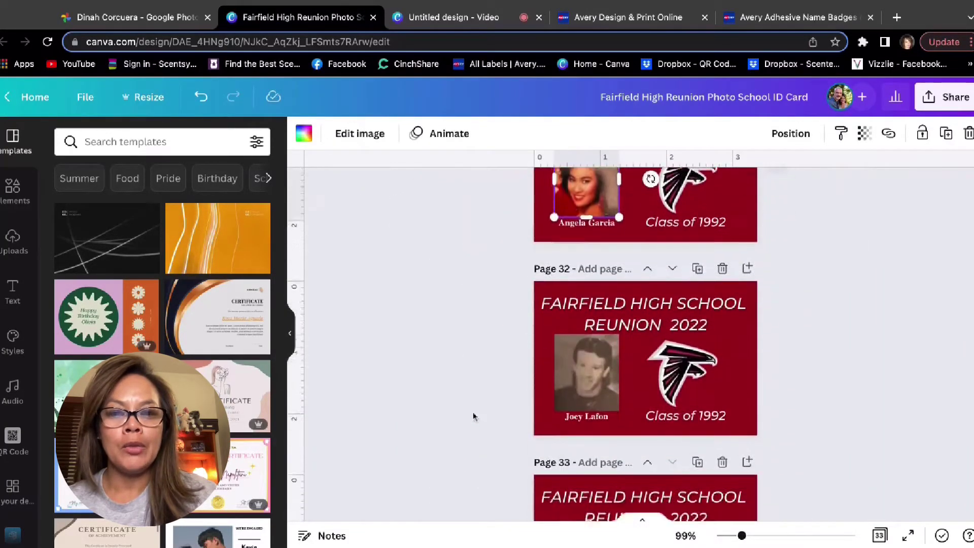
scroll(843, 323, "up", 1)
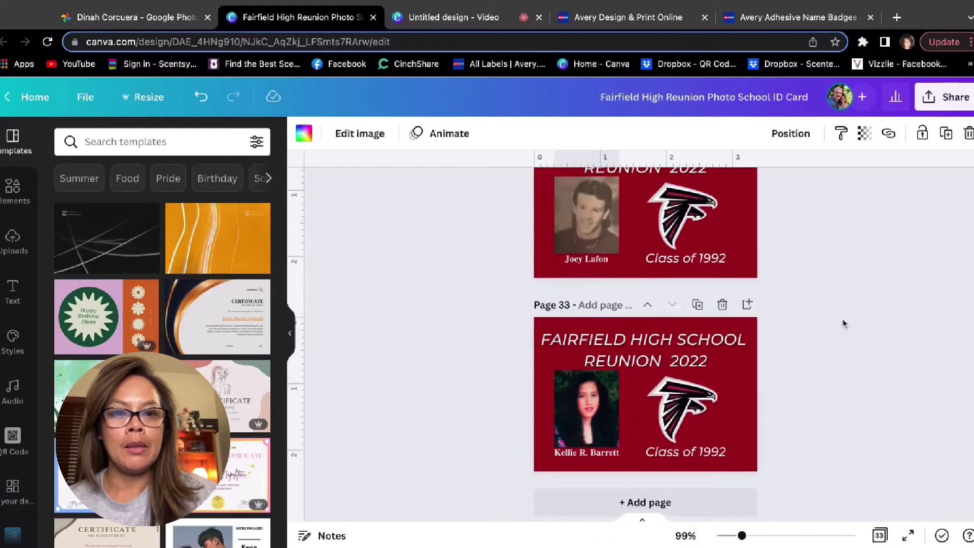
left_click(959, 102)
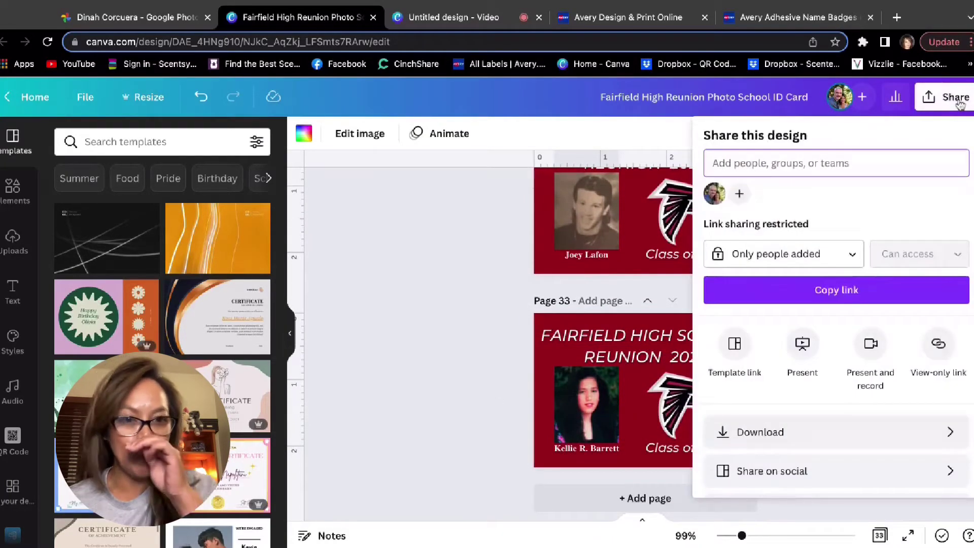
Download all 33 pages as PNG images and open the downloaded zip.
left_click(801, 445)
left_click(856, 200)
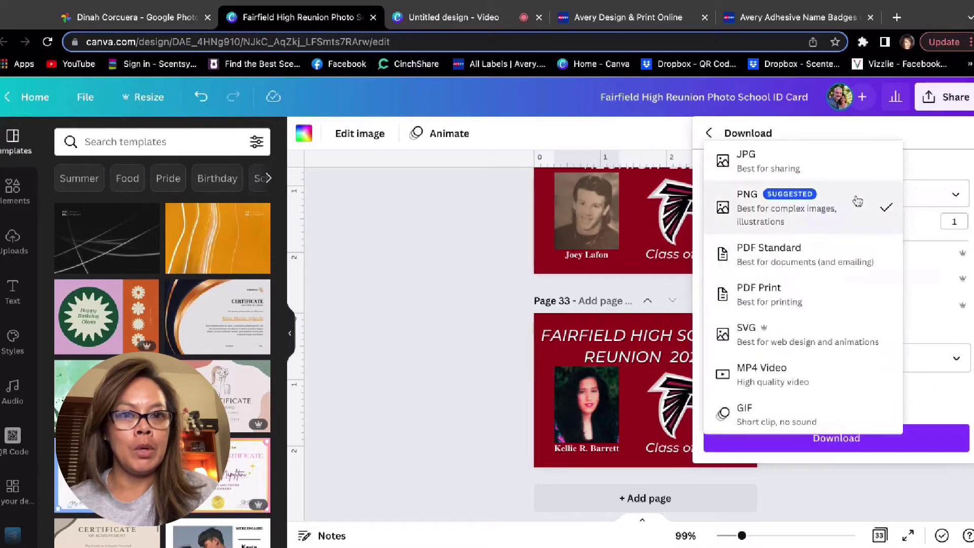
left_click(813, 208)
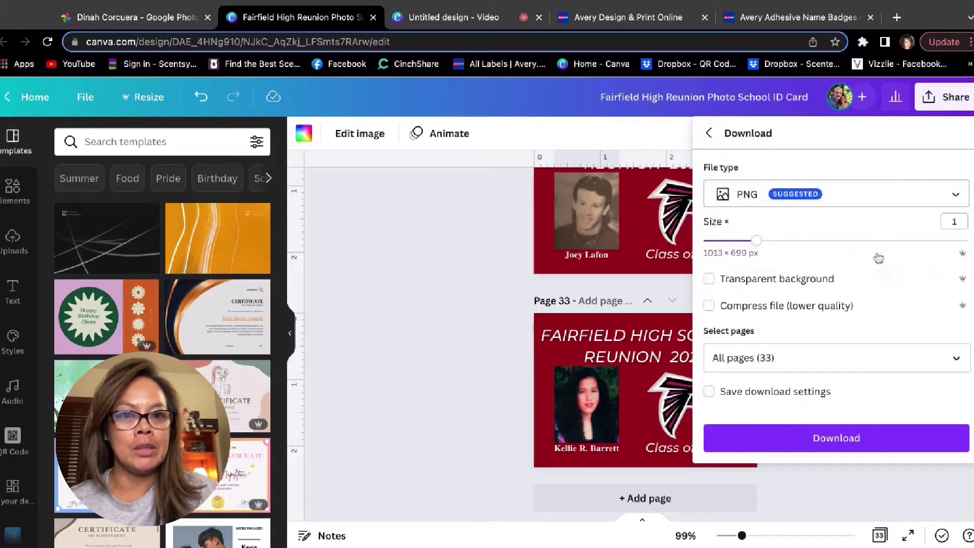
left_click(815, 356)
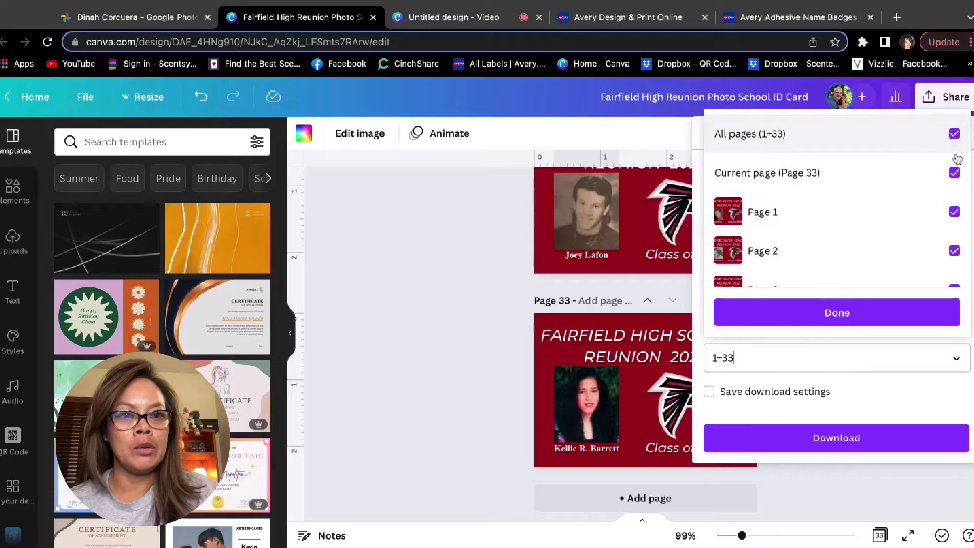
scroll(926, 254, "down", 20)
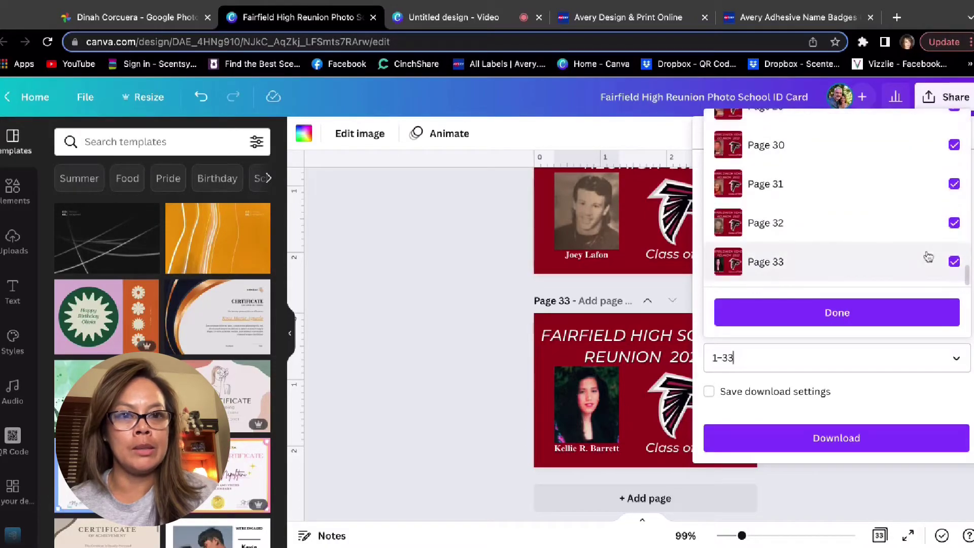
left_click(908, 312)
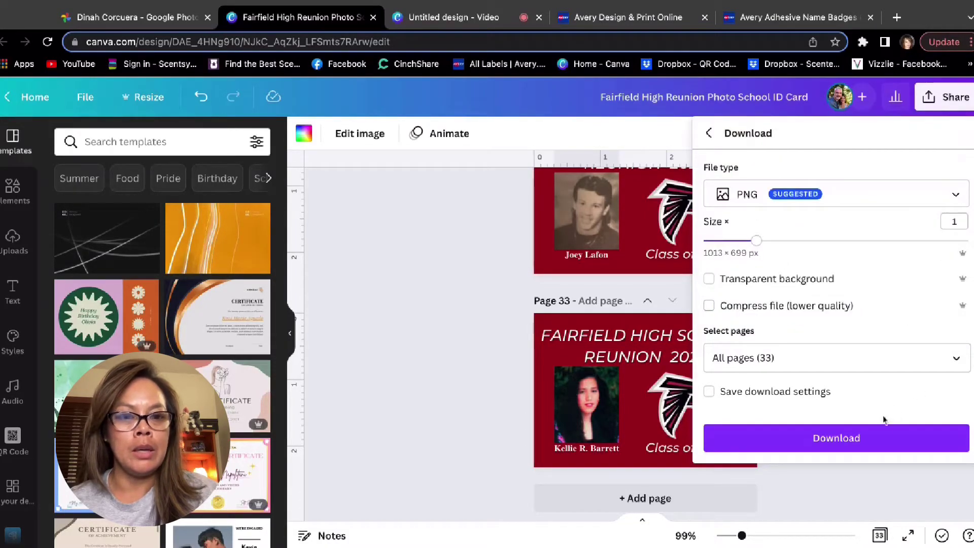
left_click(876, 440)
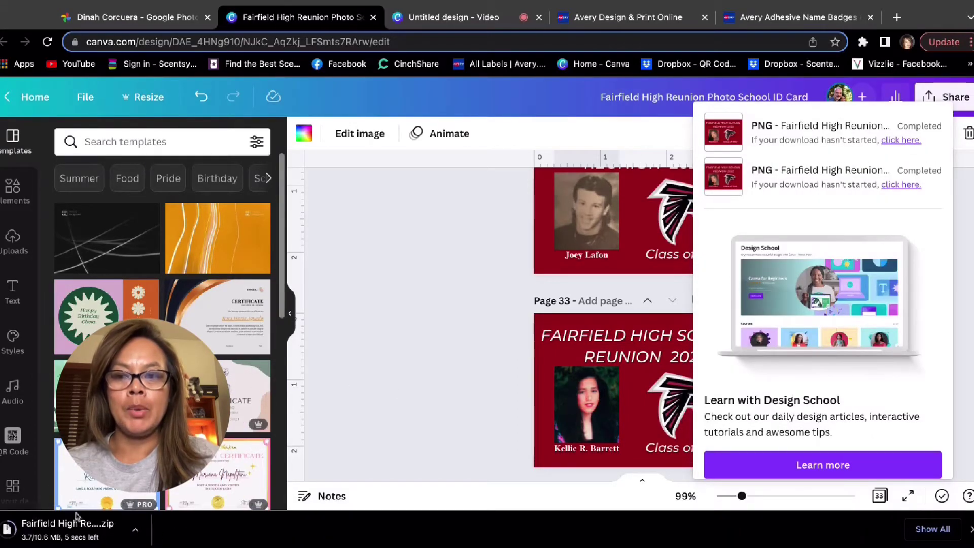
left_click(109, 529)
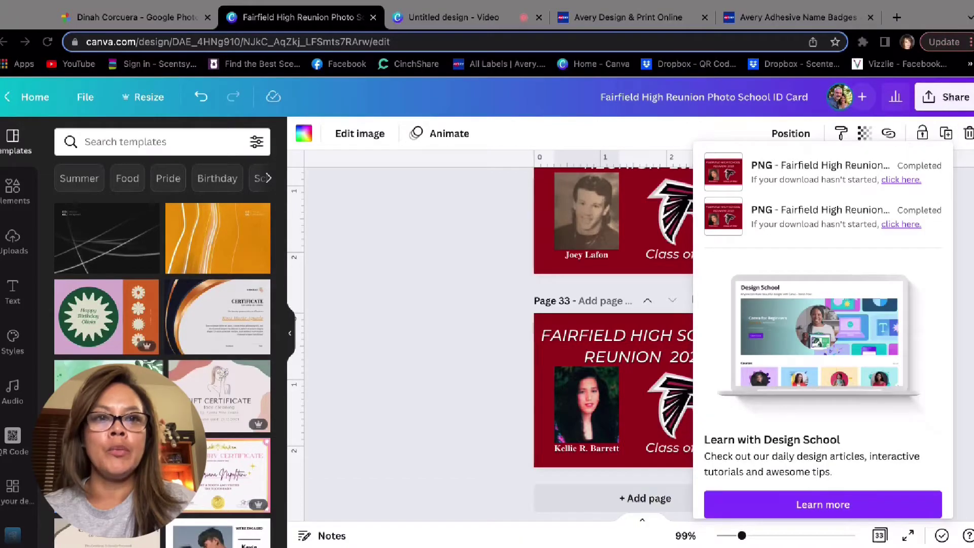
Close Canva's downloads panel, open the design's File menu, and return to the Avery 25395 product page.
key("ctrl+9")
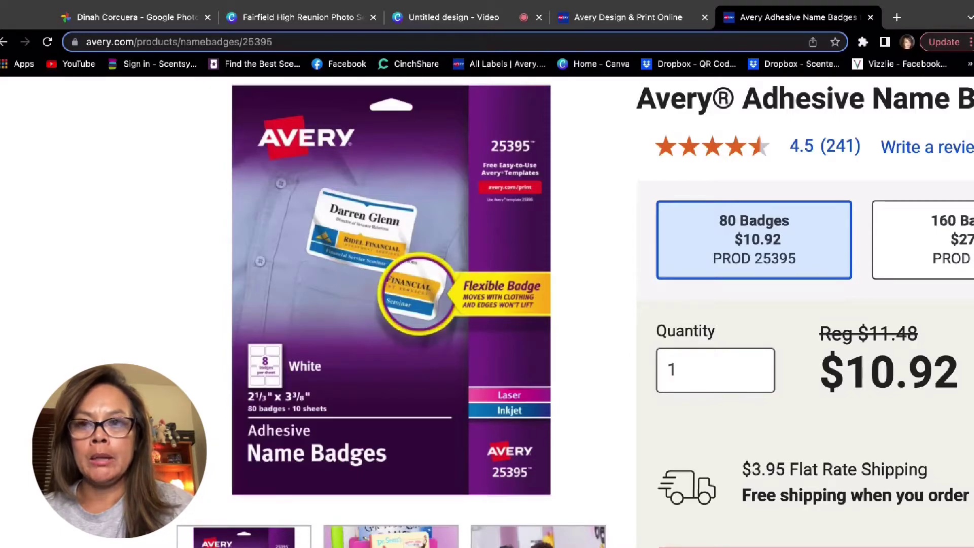
key("ctrl+2")
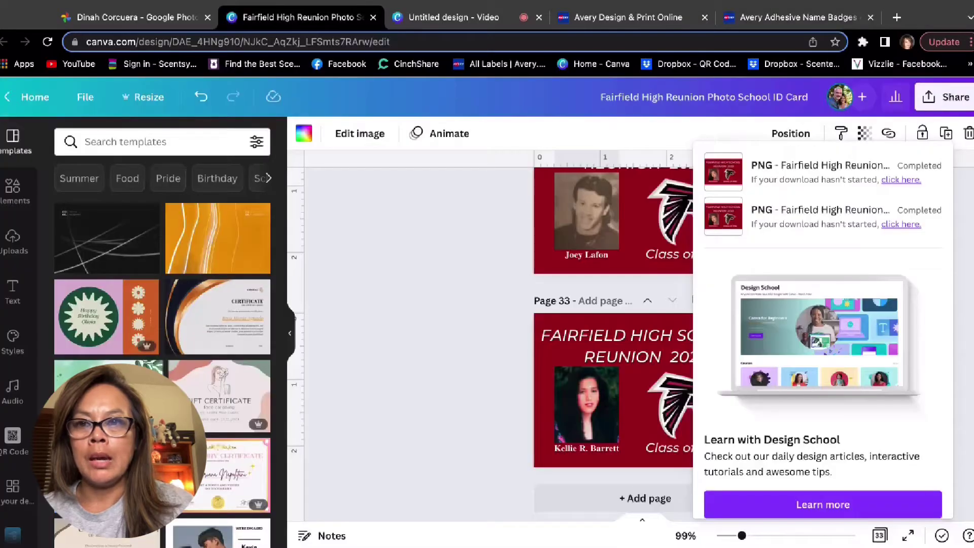
key("Escape")
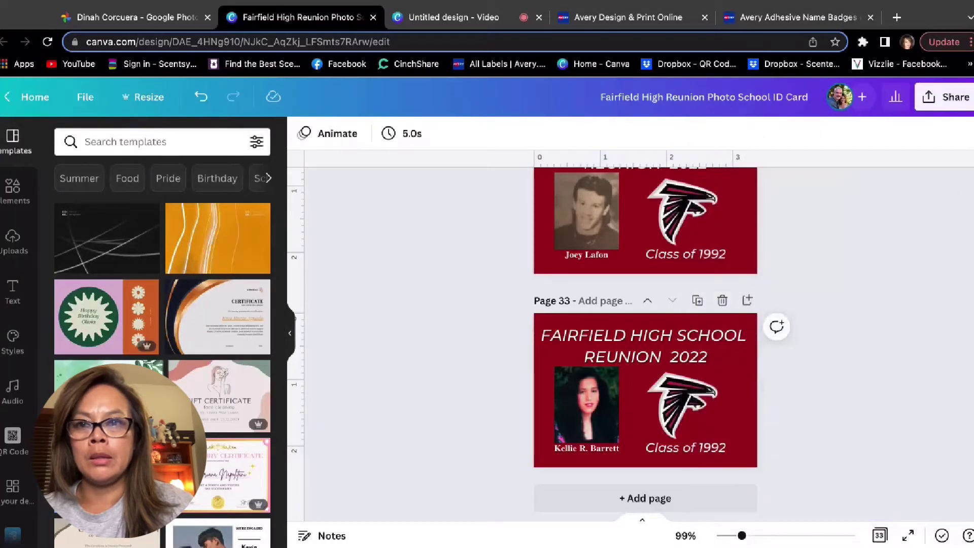
left_click(85, 96)
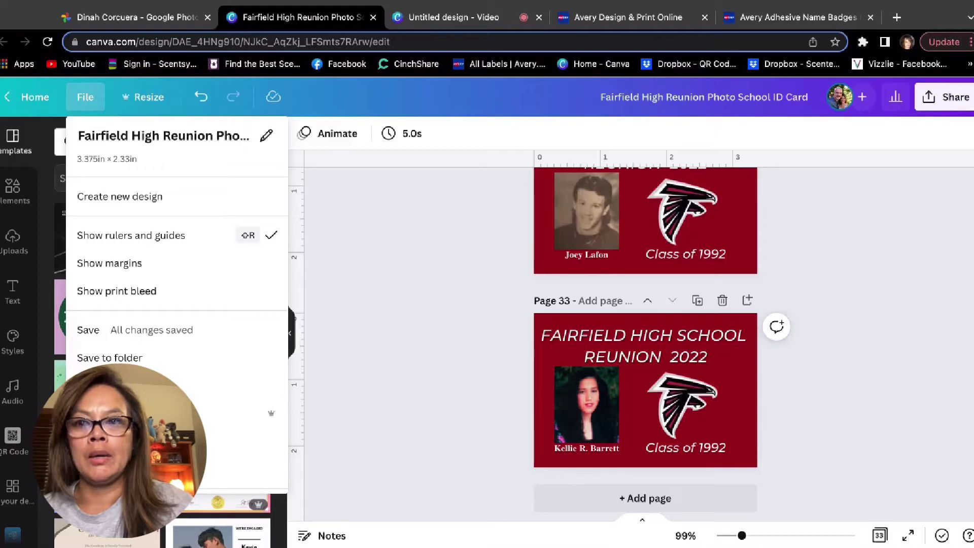
key("ctrl+9")
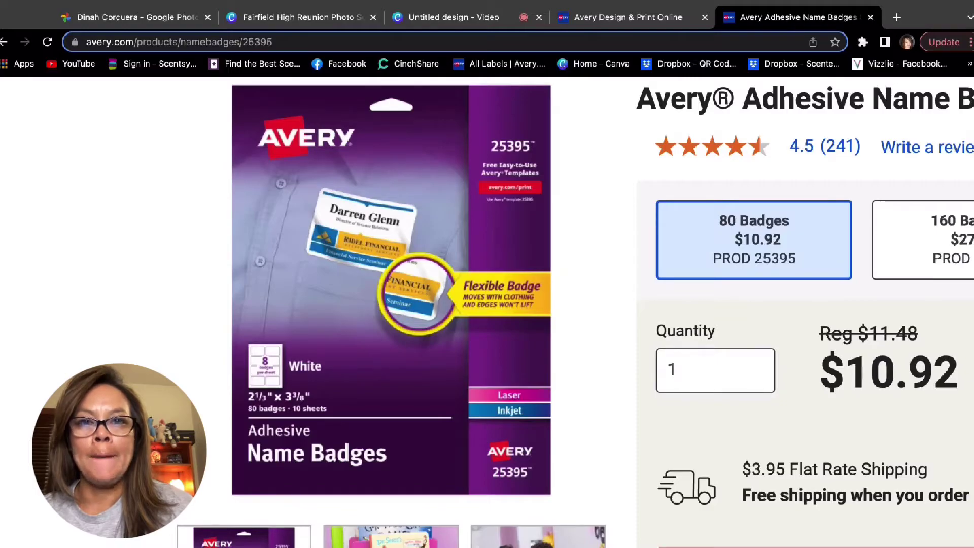
Go from the Avery product page to the All Labels catalogue of 587 products.
key("ctrl+shift+Tab")
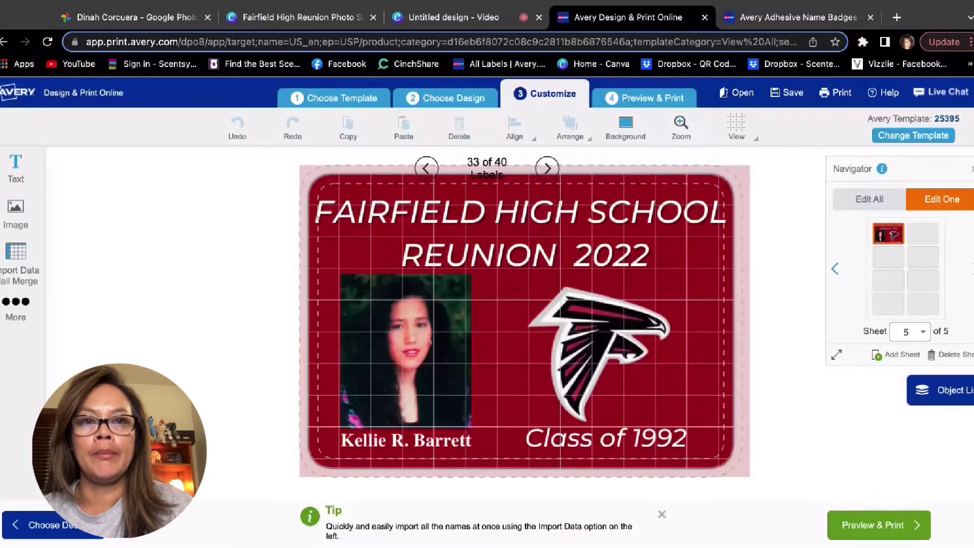
key("ctrl+Tab")
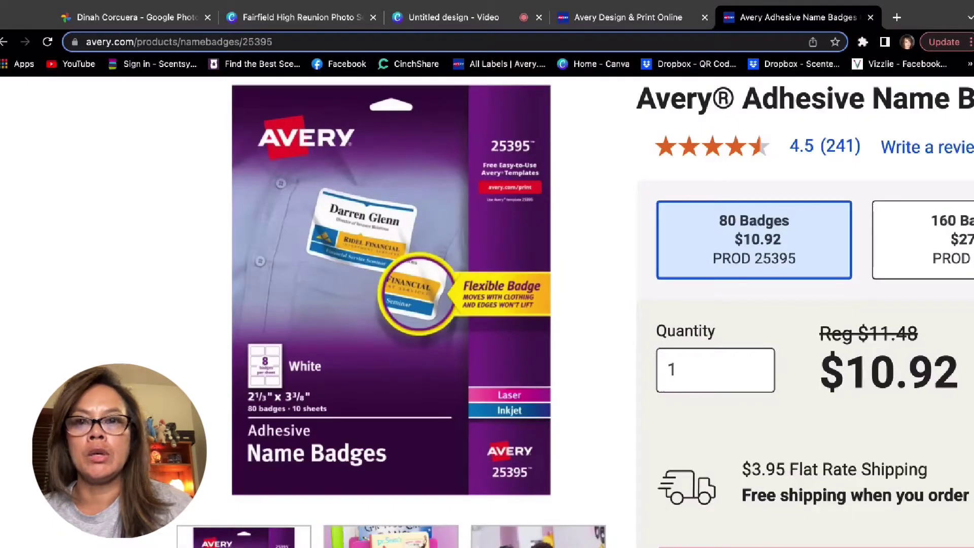
left_click(499, 63)
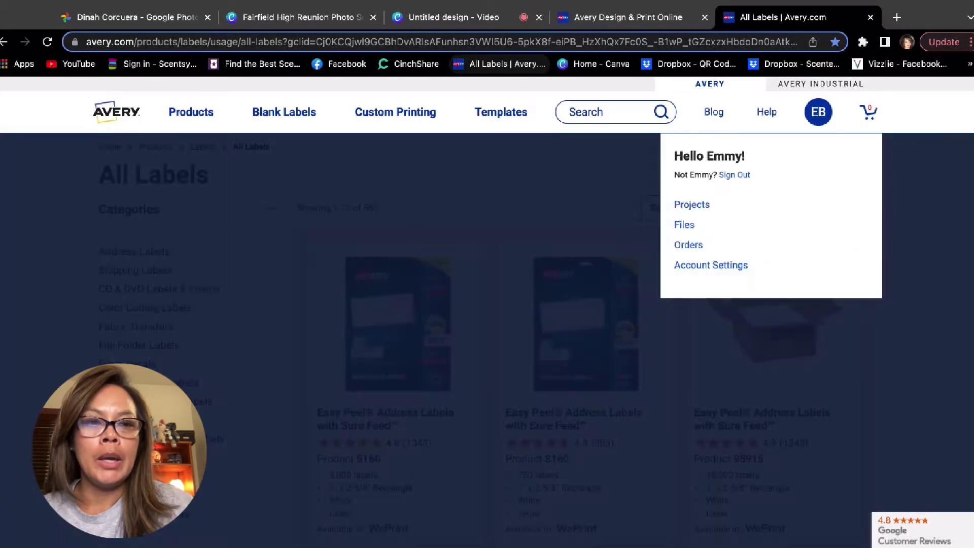
Start a new Avery project from Projects and search template number 2539 to find 25395.
left_click(691, 204)
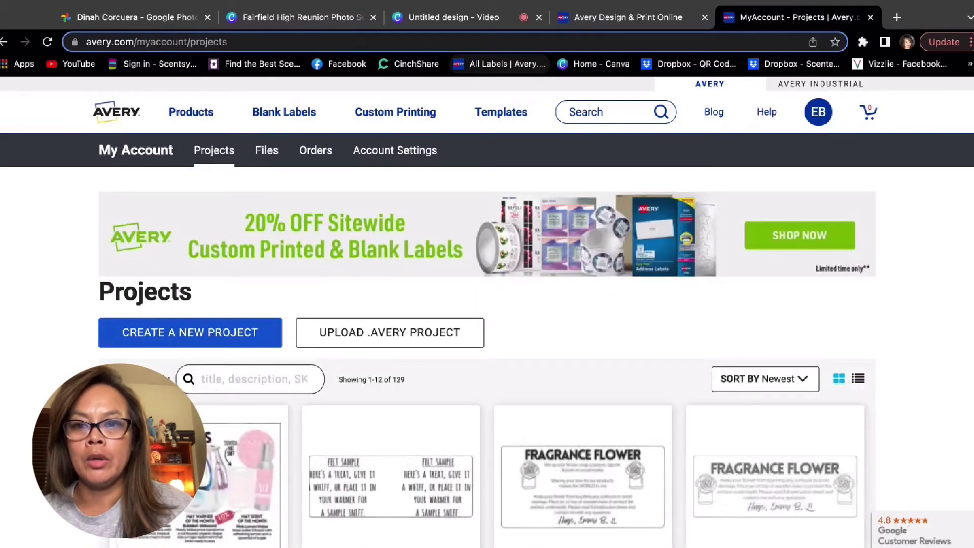
left_click(190, 332)
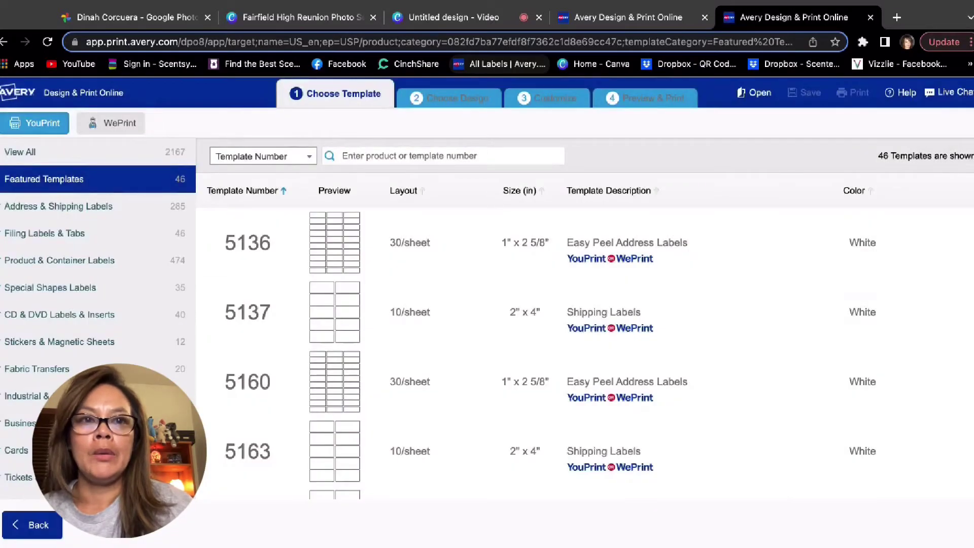
key("ctrl+shift+Tab")
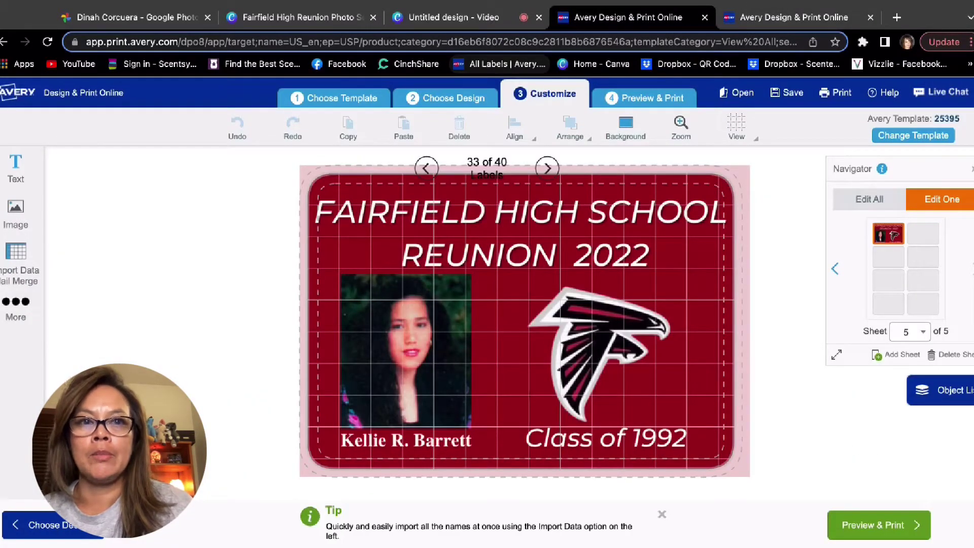
key("ctrl+Tab")
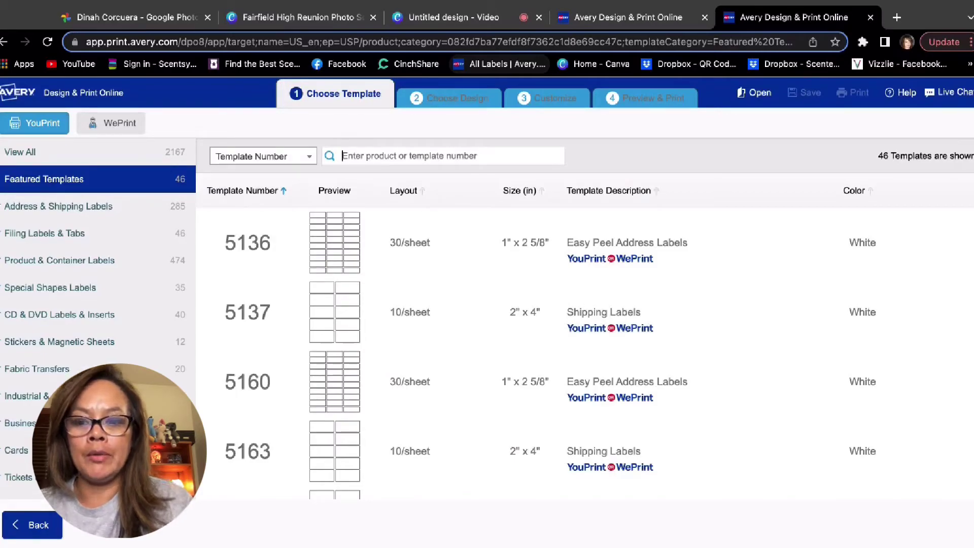
type("25398")
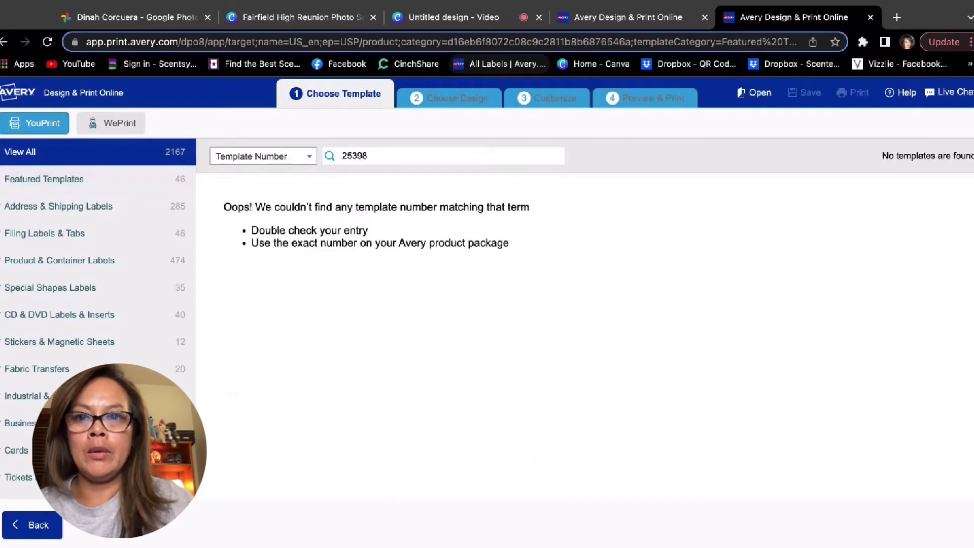
key("BackSpace")
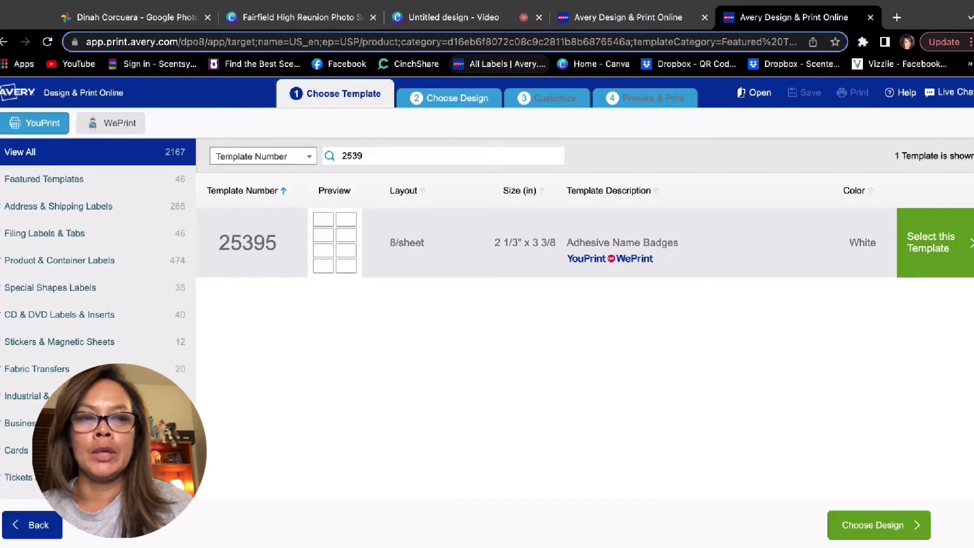
Select template 25395 and the blank design to open the Customize editor.
left_click(269, 243)
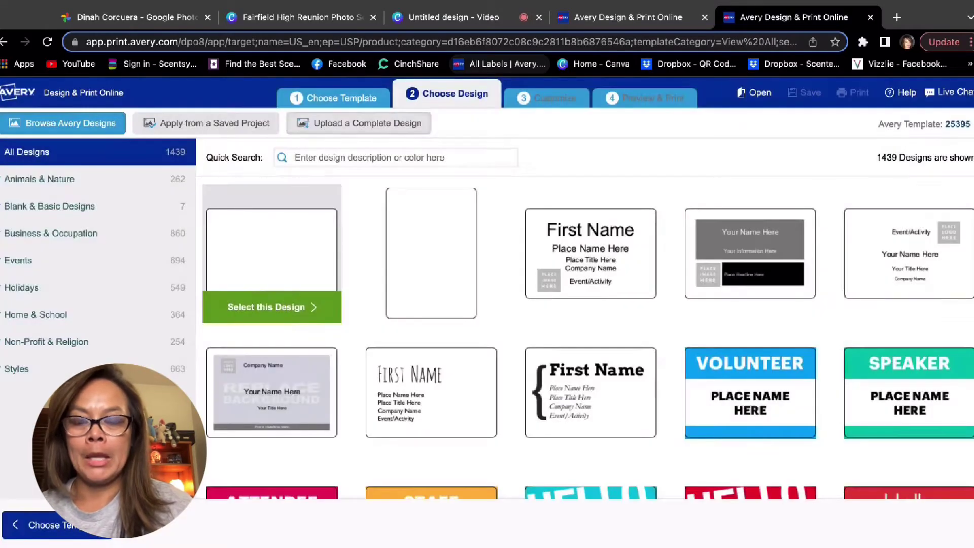
left_click(267, 307)
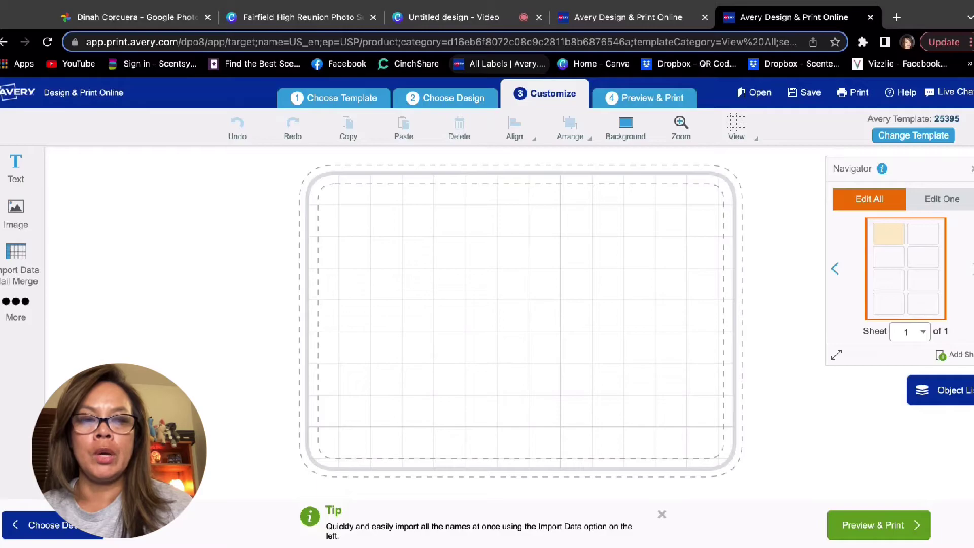
In Edit One mode, upload the maroon reunion card PNG to badge 1 and stretch it to fill the label.
left_click(941, 198)
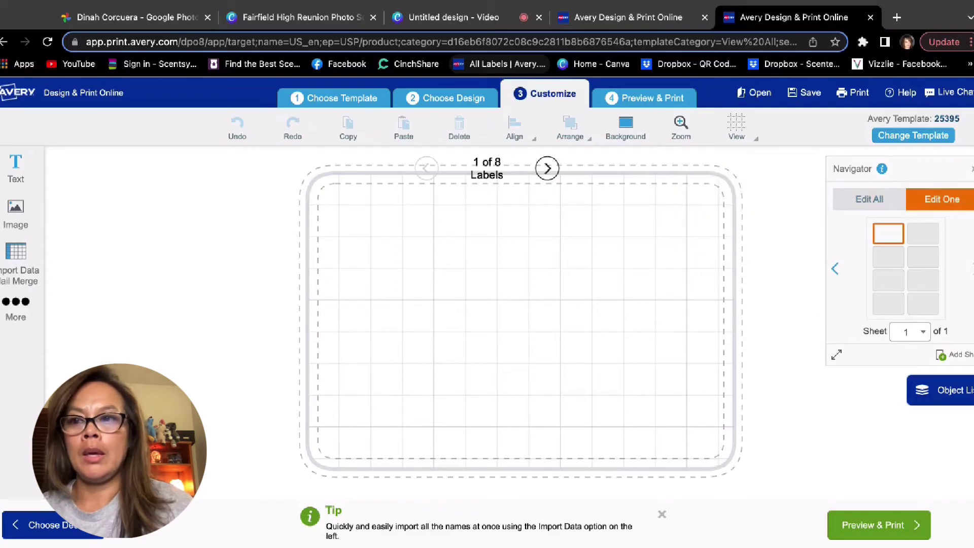
left_click(15, 213)
left_click(117, 179)
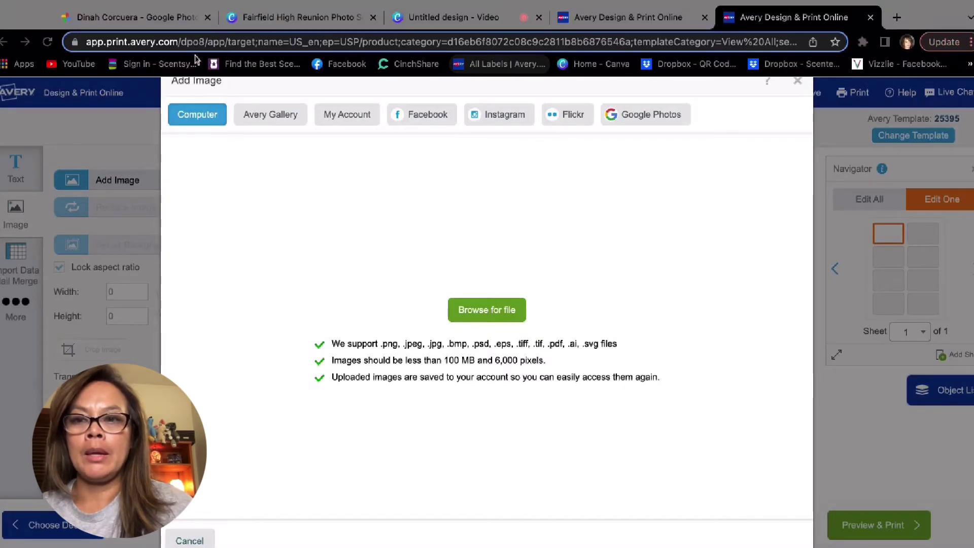
key("Return")
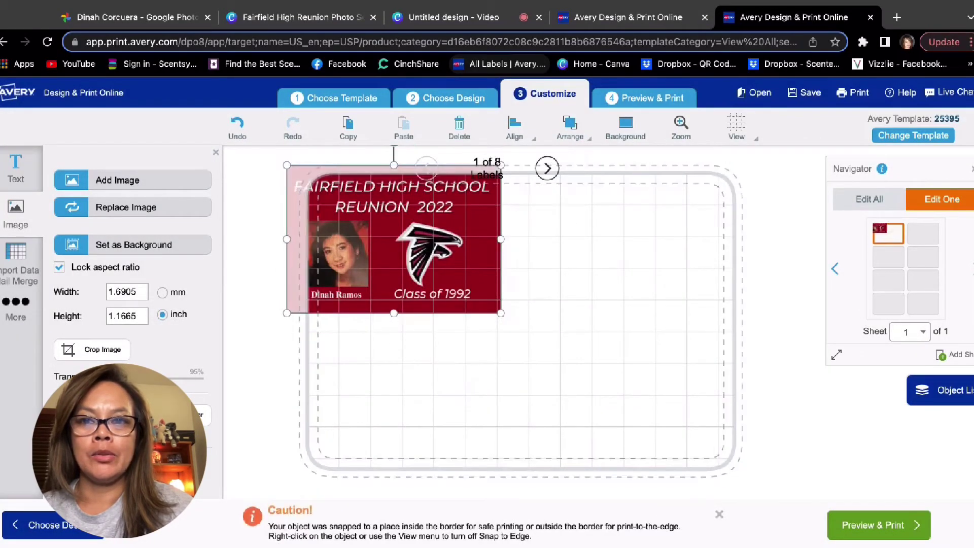
left_click_drag(487, 297, 750, 477)
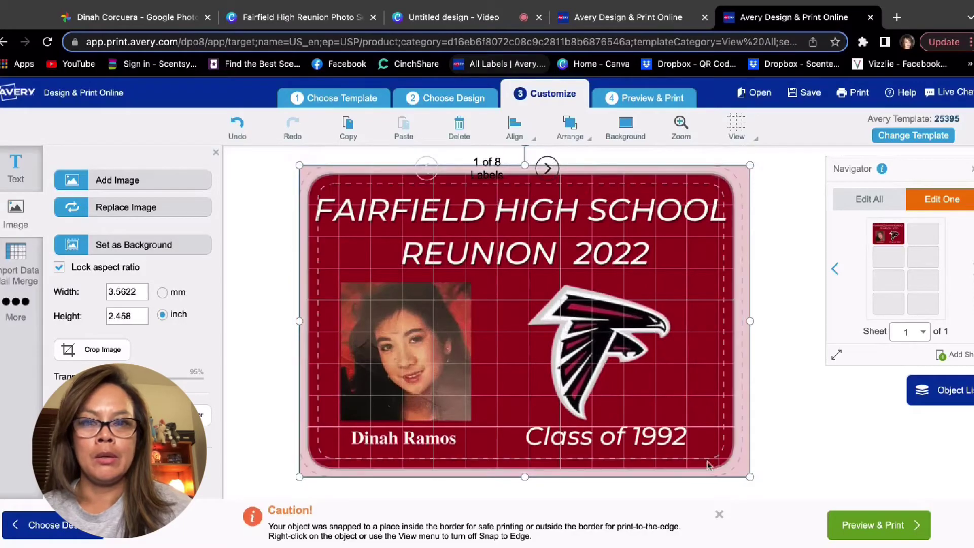
left_click(799, 455)
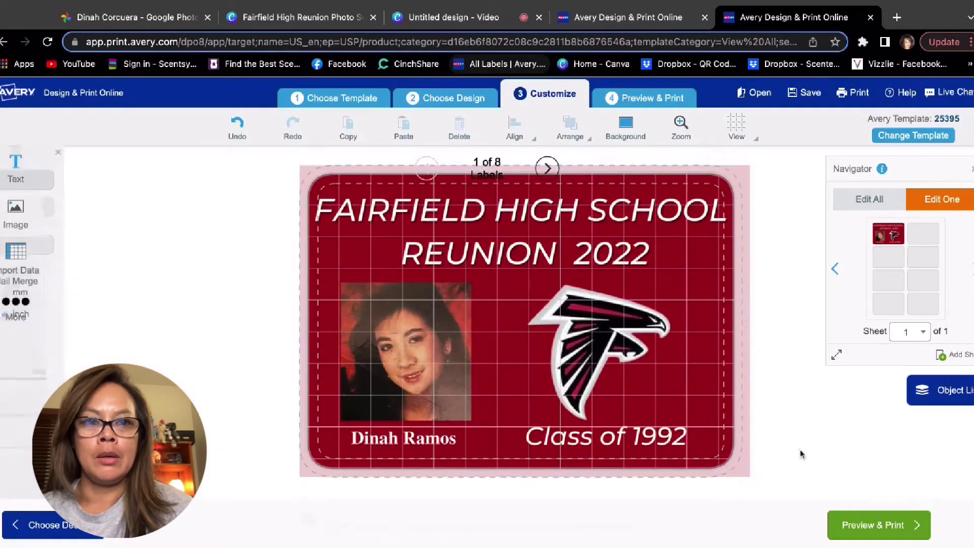
Enlarge the Navigator thumbnails and reselect the card image on the first badge.
left_click(836, 355)
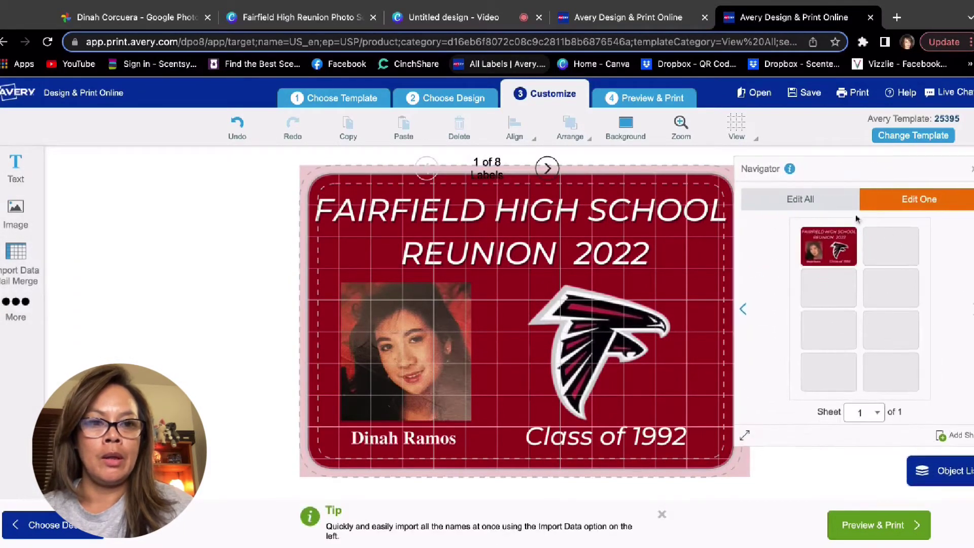
left_click(894, 247)
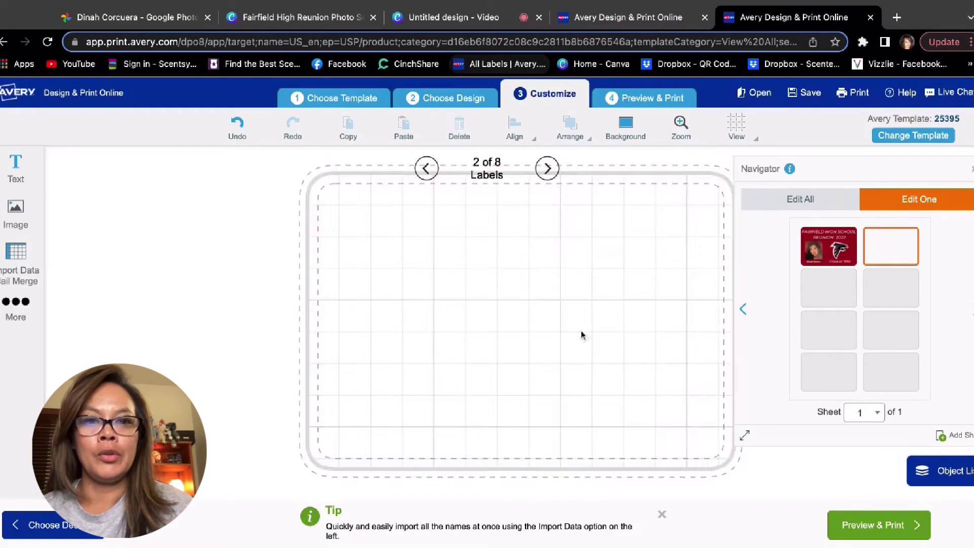
left_click(829, 252)
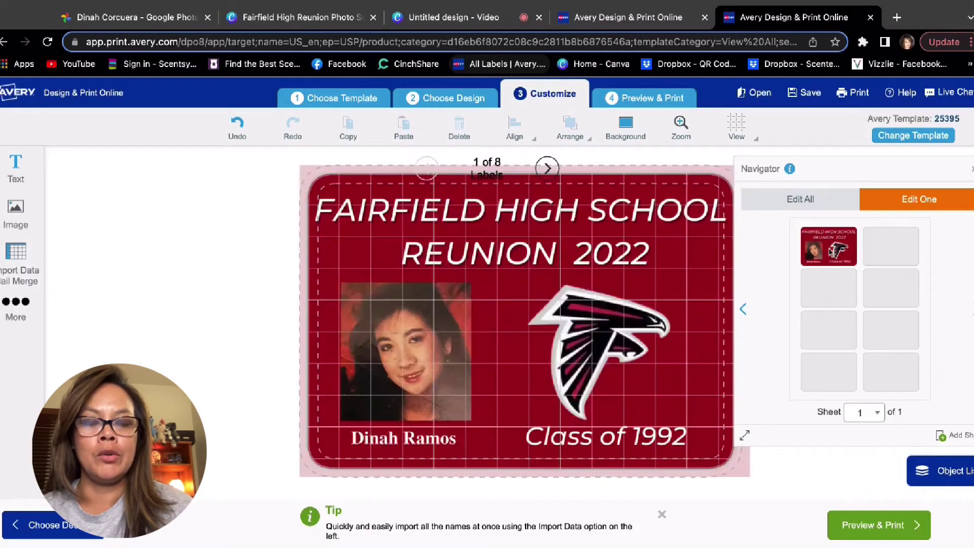
left_click(635, 302)
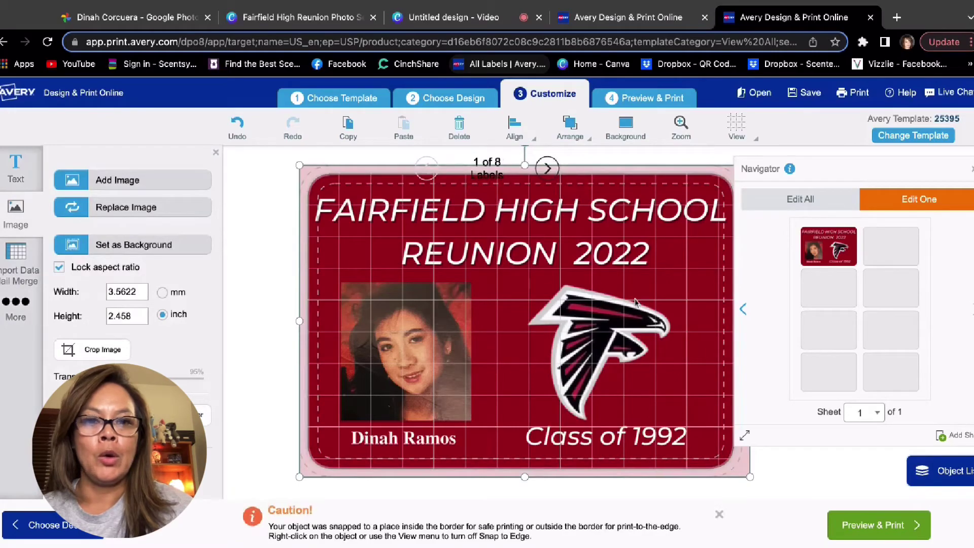
Add the next reunion card image to badge 2 and stretch it to 3.5622 x 2.458 inch.
left_click(894, 253)
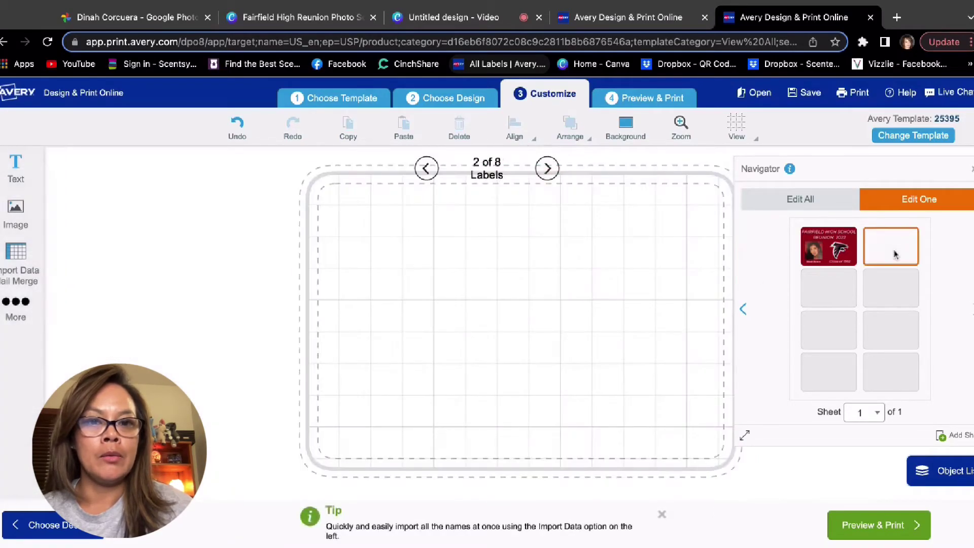
left_click(16, 209)
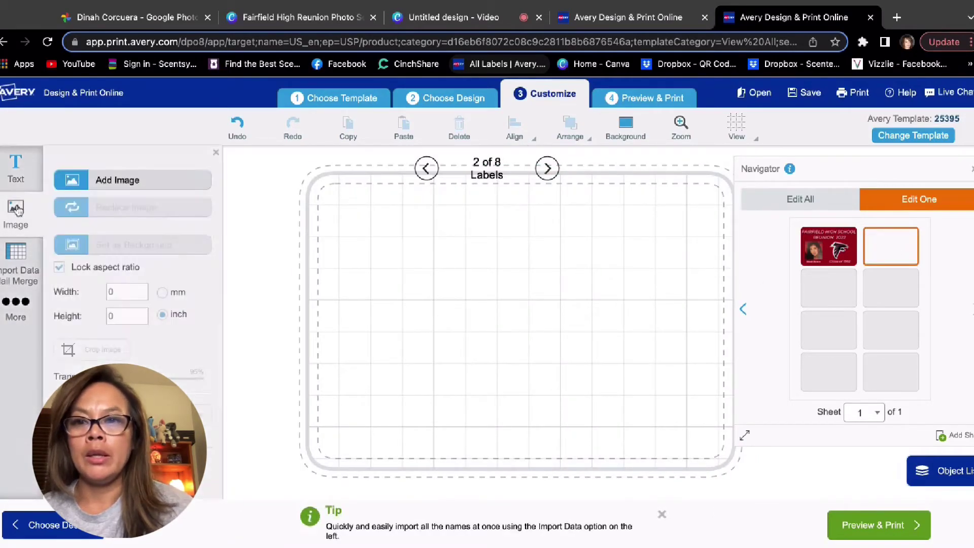
left_click(104, 181)
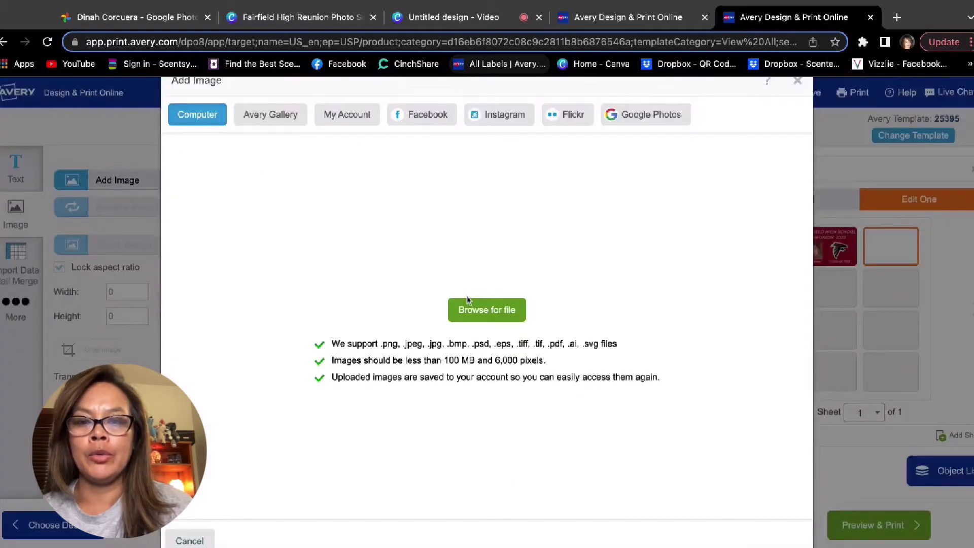
left_click(473, 311)
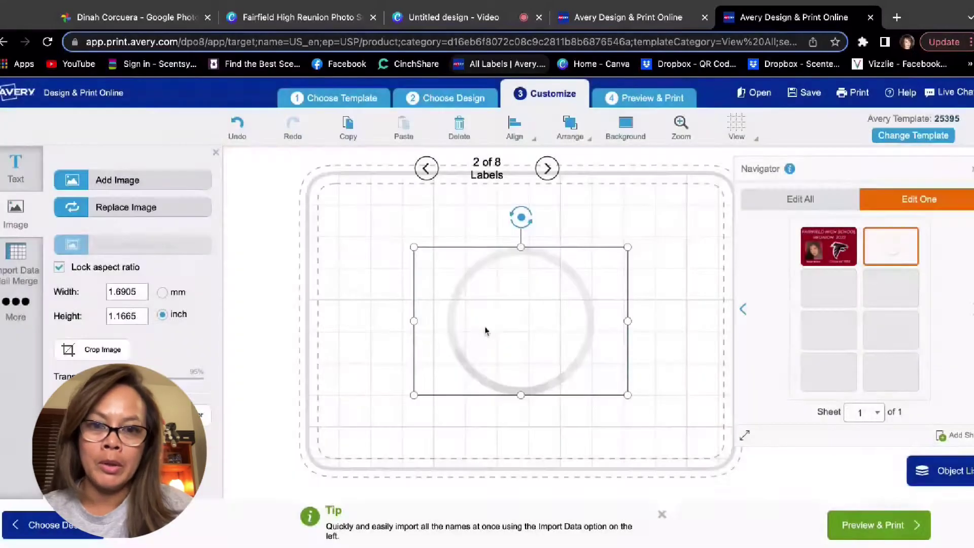
left_click_drag(485, 330, 370, 248)
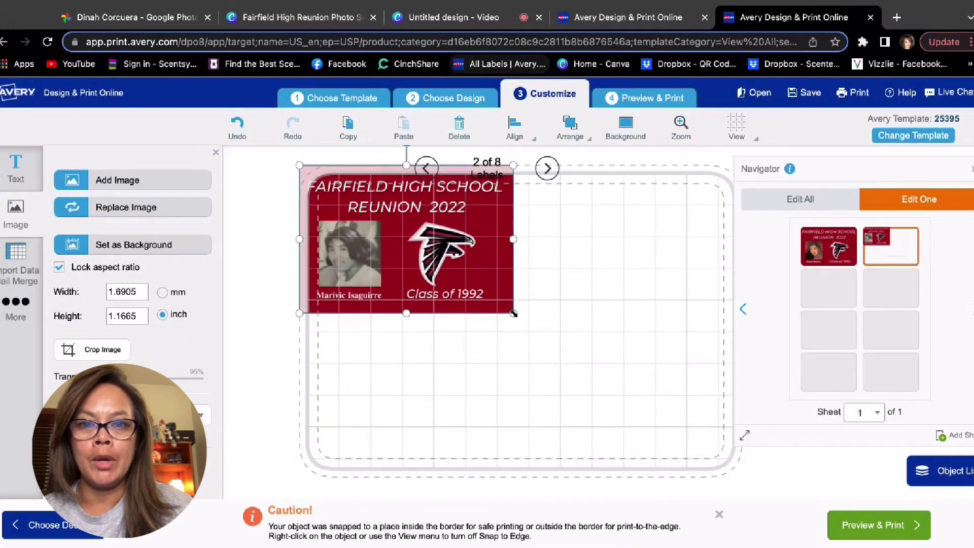
left_click_drag(514, 314, 748, 478)
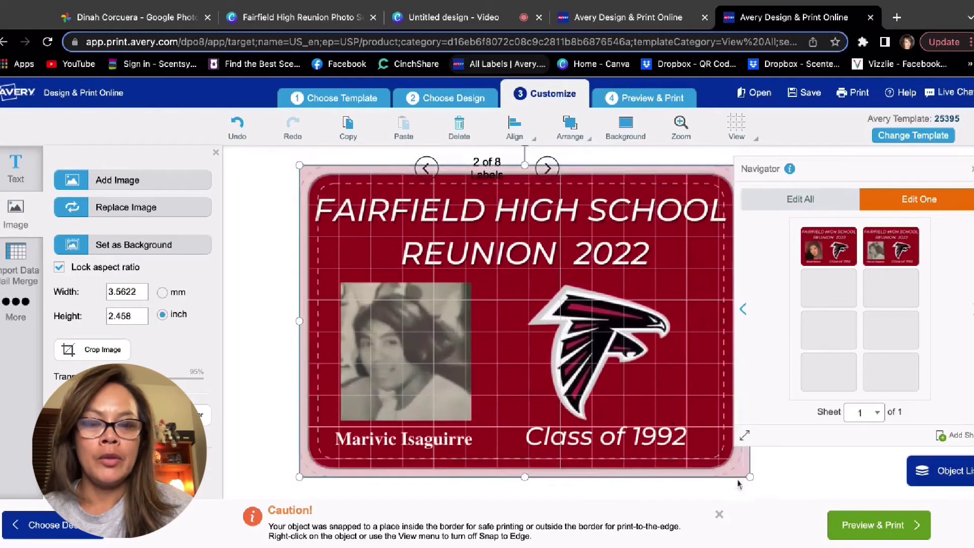
left_click(747, 436)
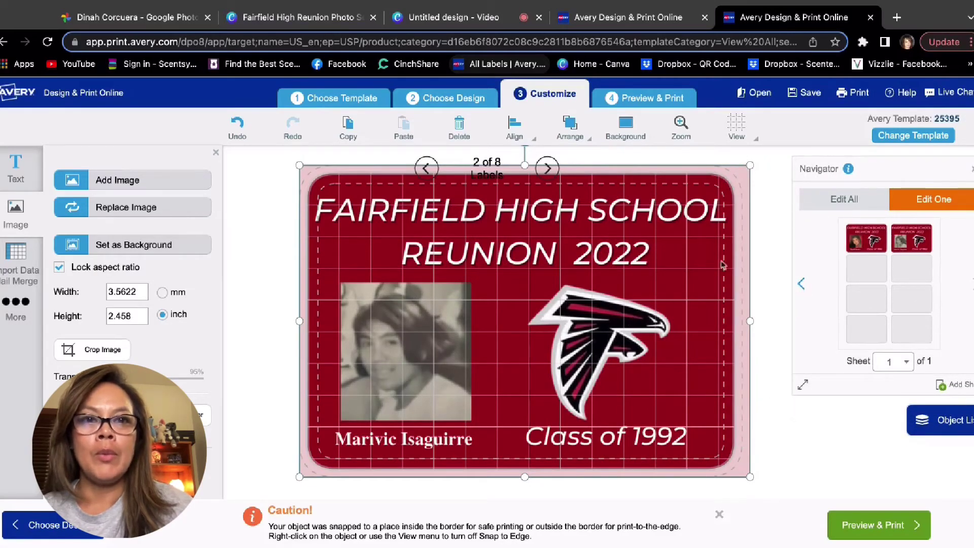
Switch to the 40-label project tab, return to sheet 1, then step forward through sheets 2–5.
left_click(613, 19)
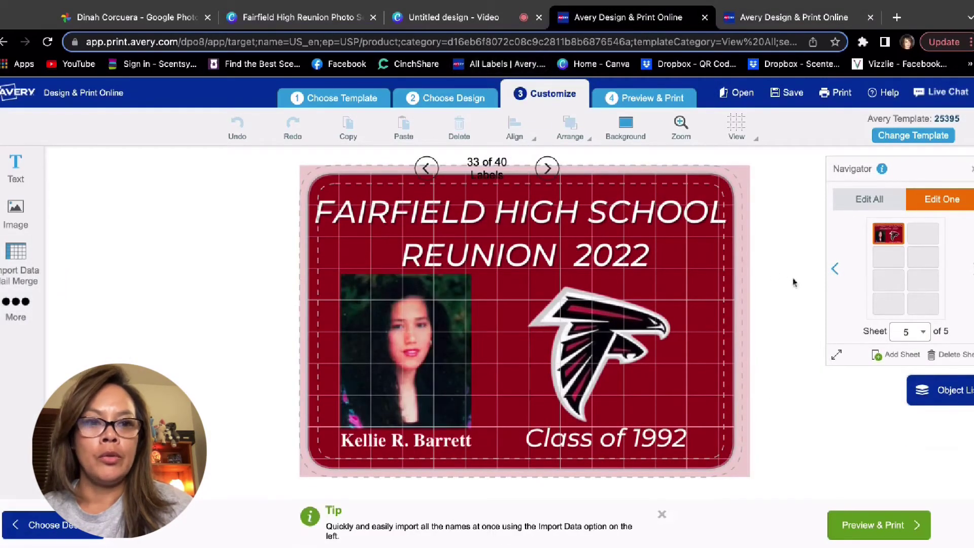
left_click(835, 266)
left_click(834, 267)
left_click(835, 268)
left_click(835, 270)
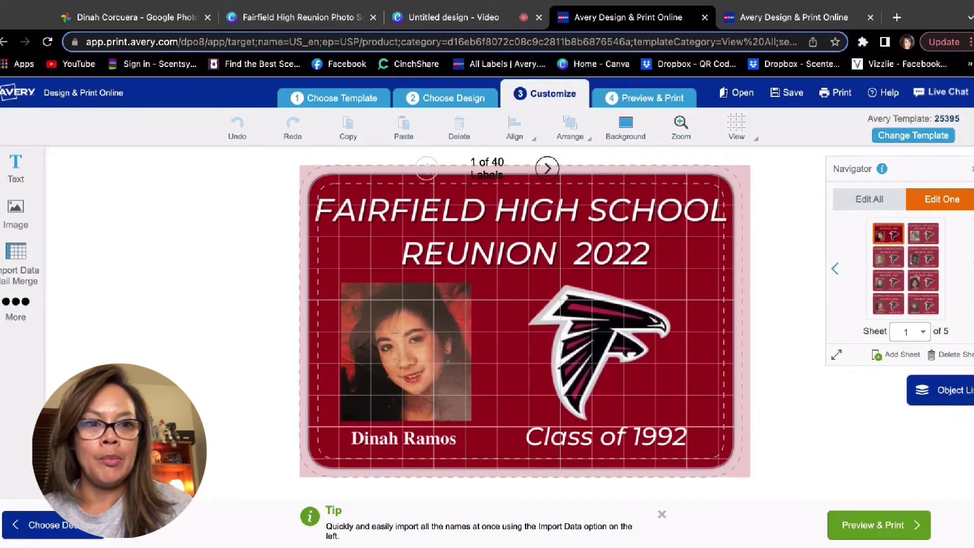
left_click(971, 269)
left_click(972, 269)
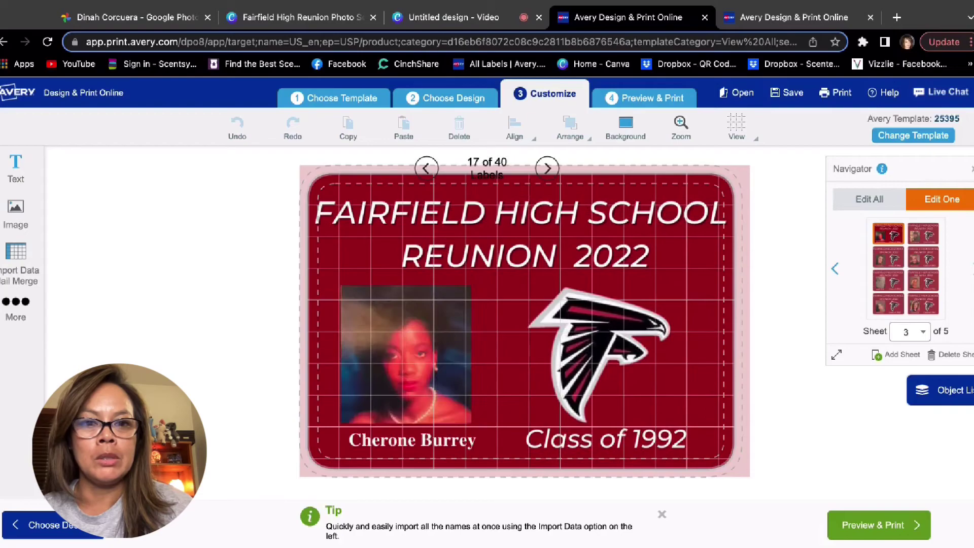
left_click(972, 269)
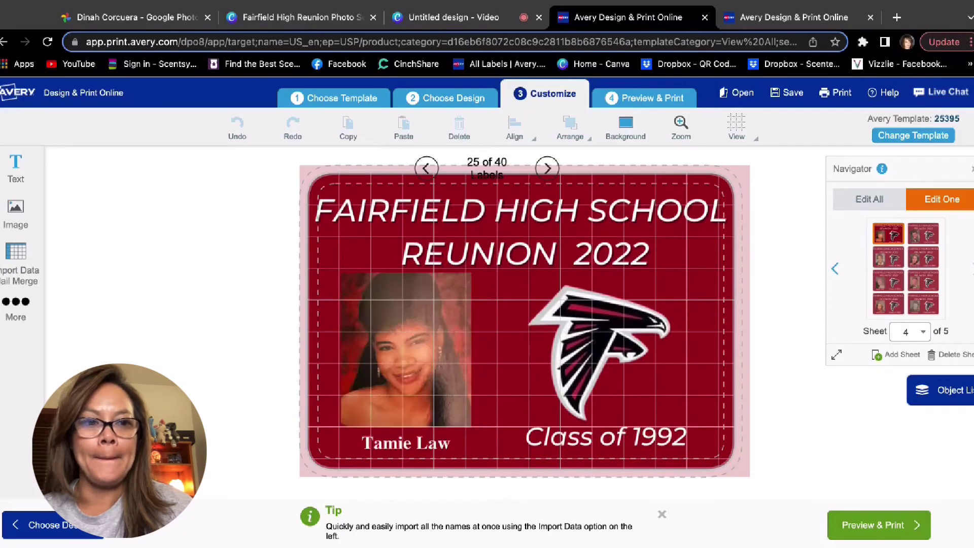
left_click(972, 268)
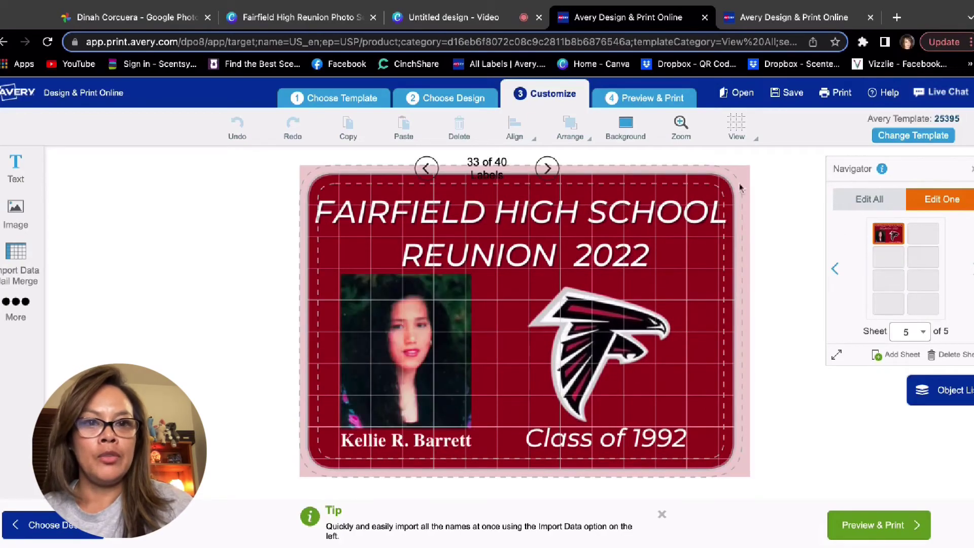
Choose Print it Yourself, preview sheets 1–5, and generate the 5-page printable PDF.
left_click(900, 533)
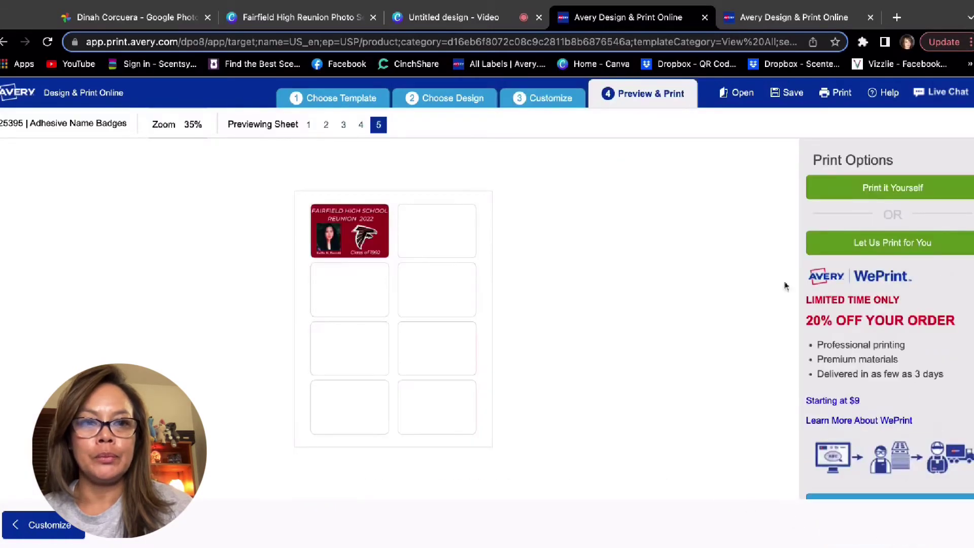
left_click(870, 190)
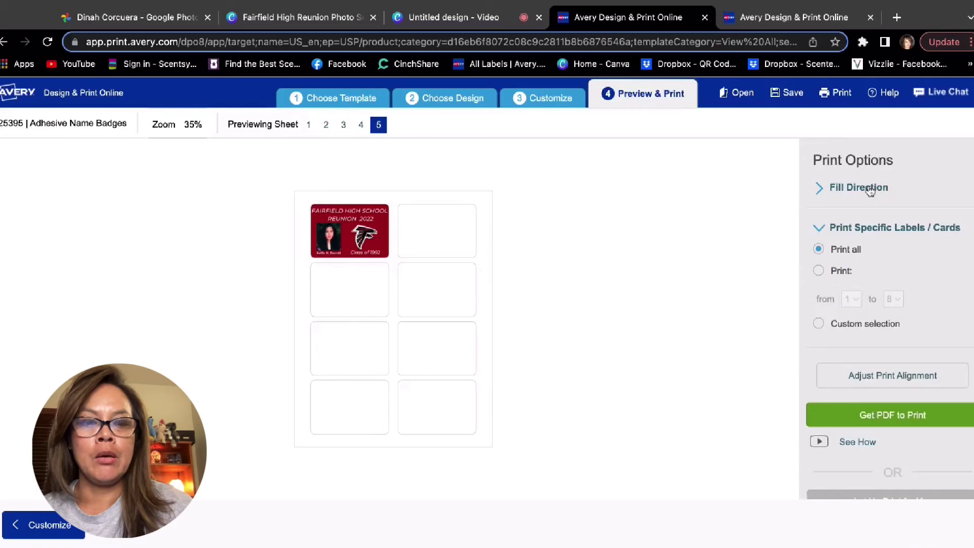
left_click(361, 126)
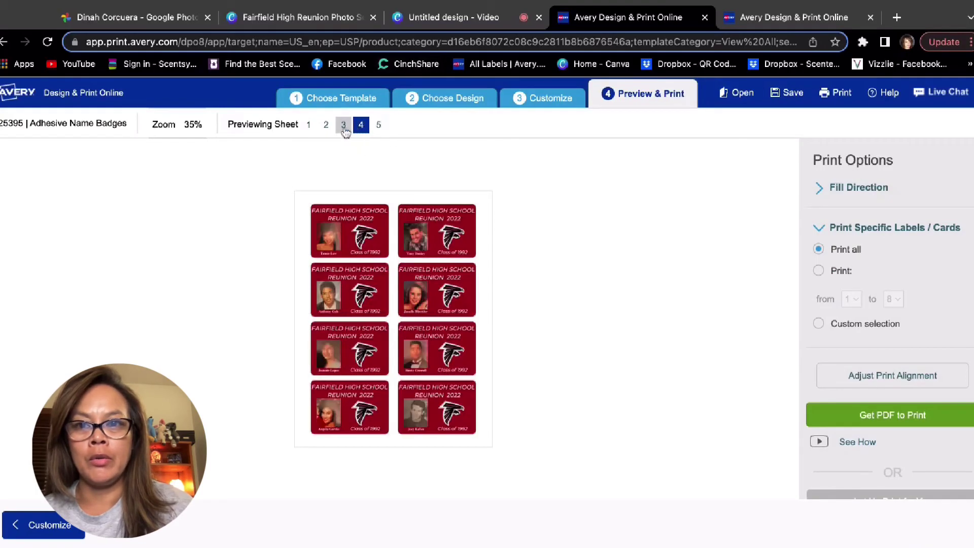
left_click(343, 126)
left_click(325, 126)
left_click(308, 126)
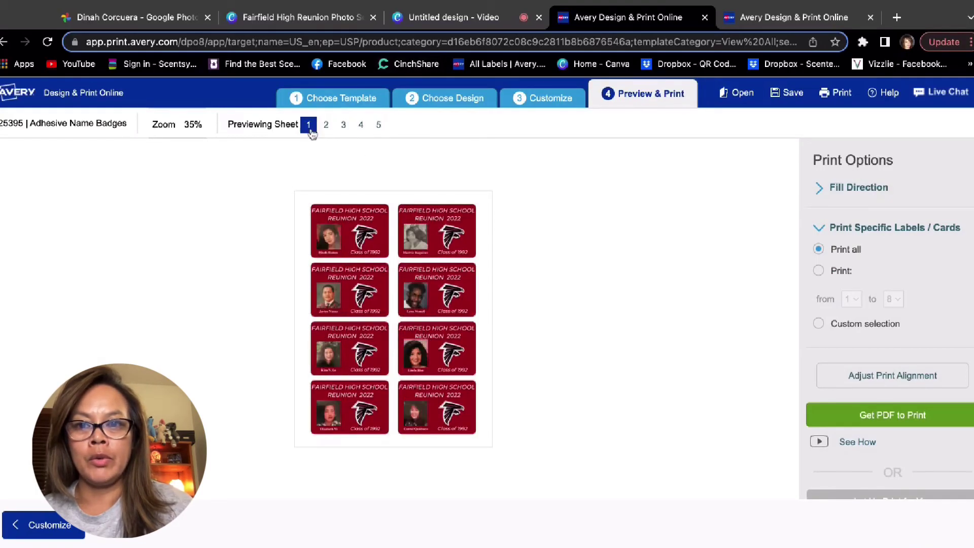
left_click(325, 125)
left_click(343, 126)
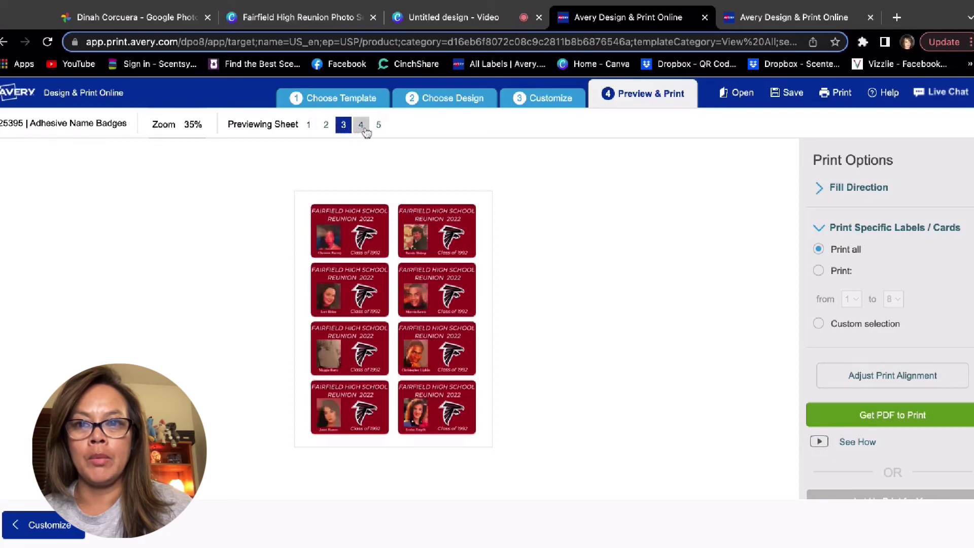
left_click(361, 126)
left_click(379, 125)
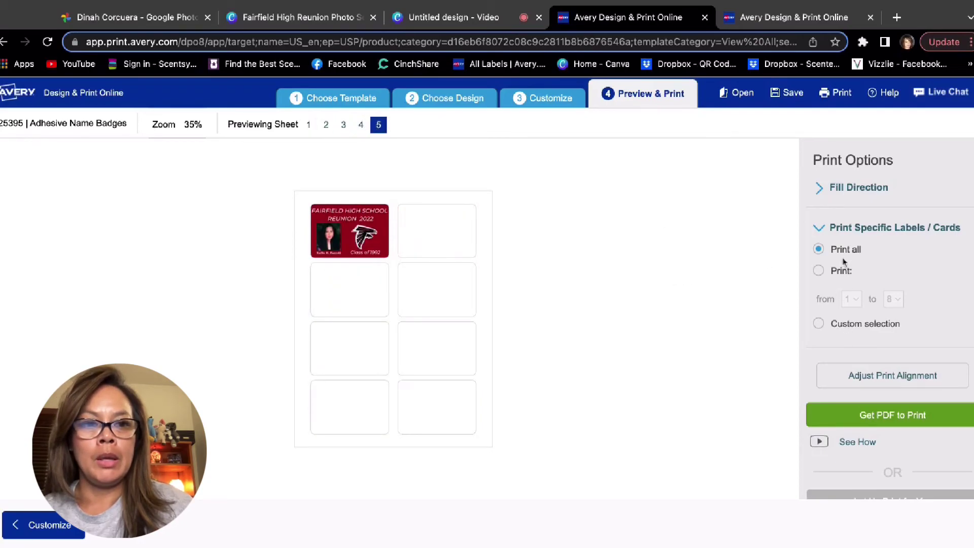
left_click(898, 424)
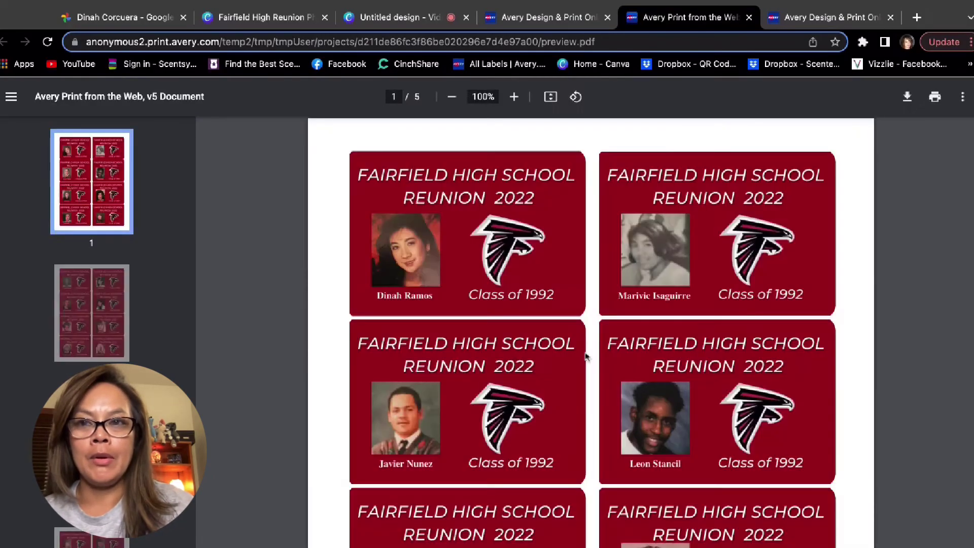
Scroll through all five pages of the badge PDF, then switch to the Avery template search tab.
scroll(586, 357, "down", 12)
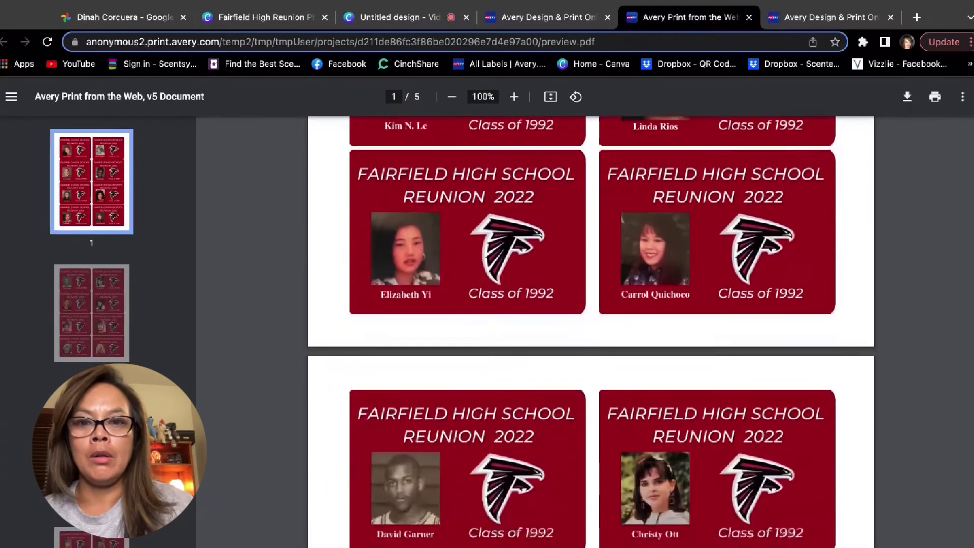
scroll(590, 332, "down", 12)
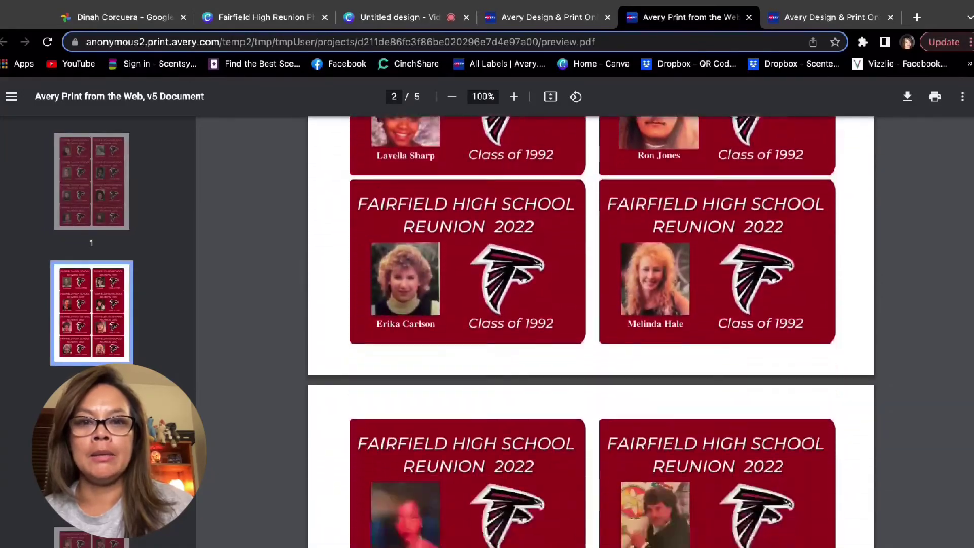
scroll(590, 332, "down", 12)
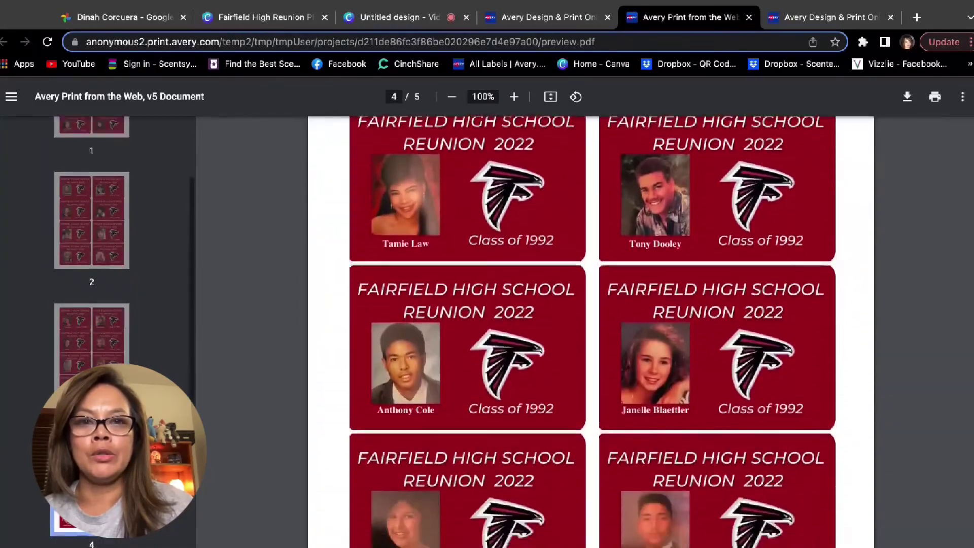
scroll(591, 332, "down", 3)
left_click(827, 17)
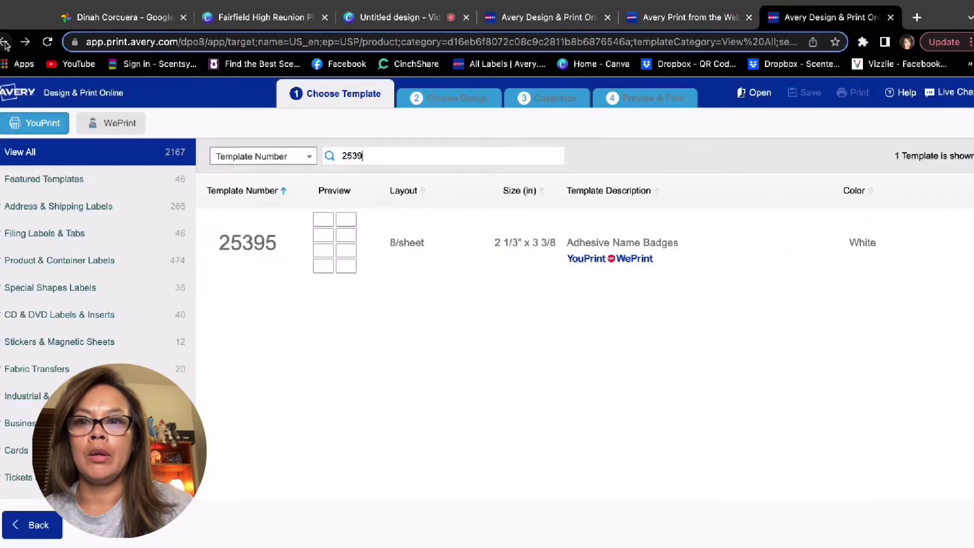
Go back to Avery.com and search for 25395 to list the Adhesive Name Badges and Template 25395.
left_click(5, 43)
left_click(5, 43)
left_click(5, 42)
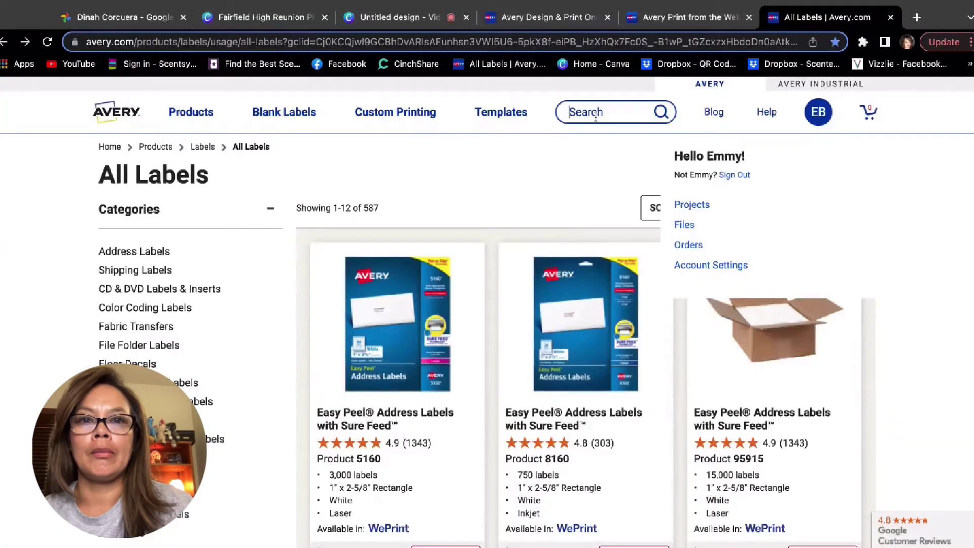
left_click(596, 112)
type("253")
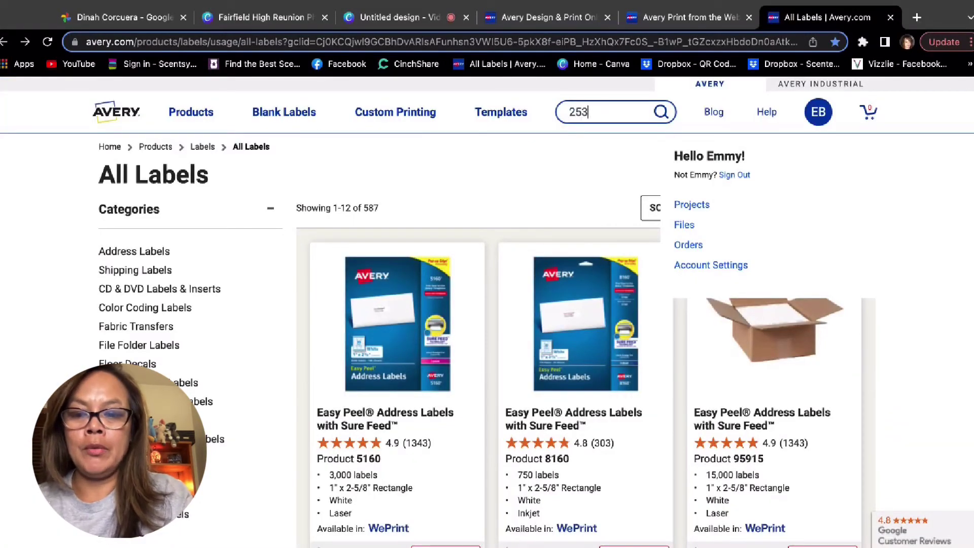
type("95")
key("Return")
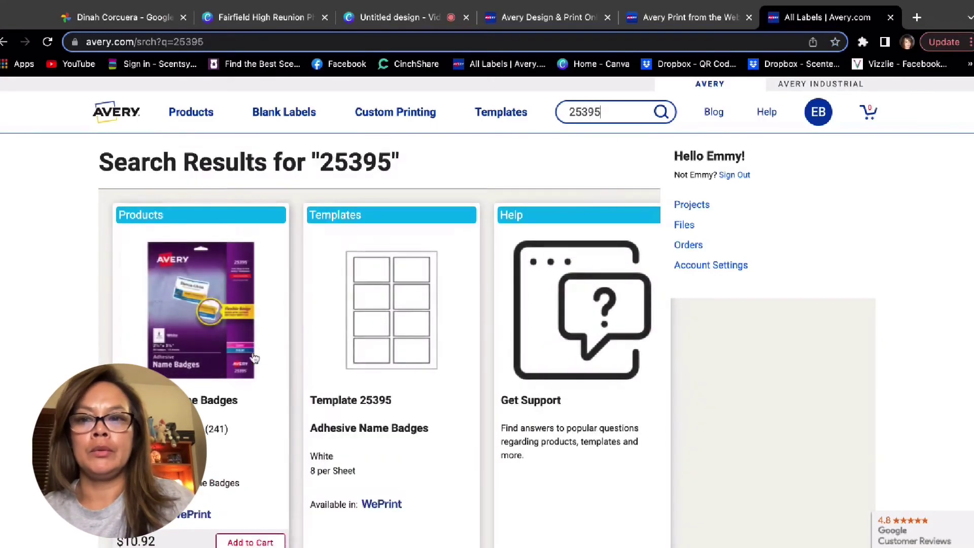
scroll(255, 359, "up", 5, "ctrl")
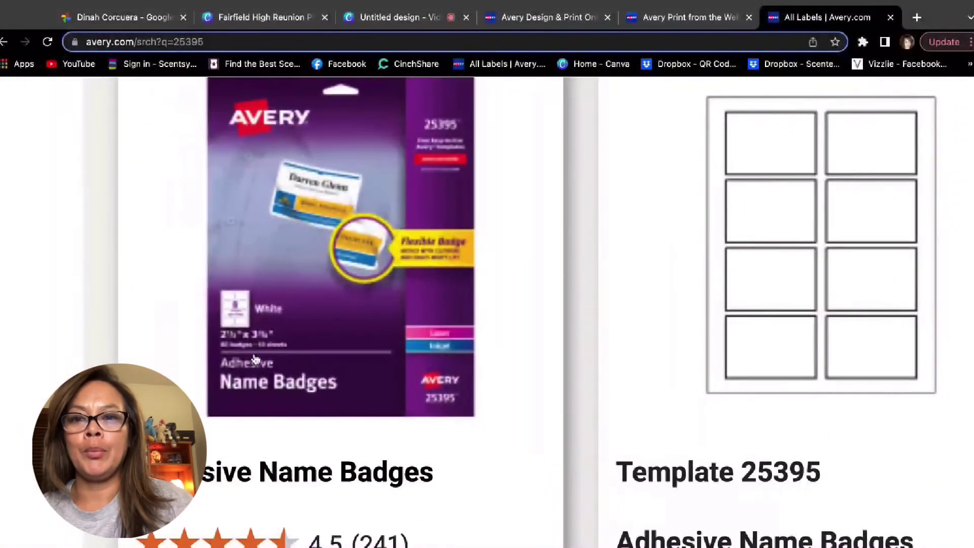
scroll(359, 307, "up", 2)
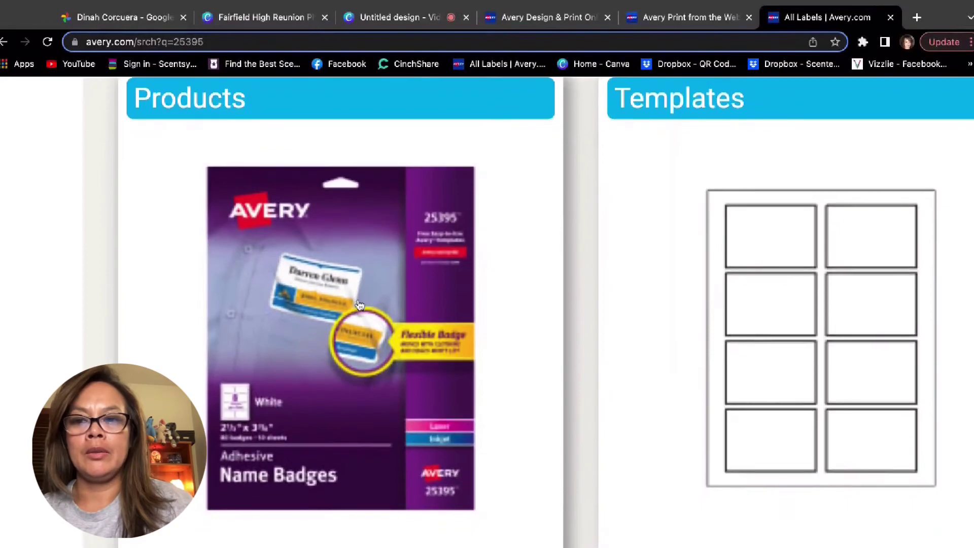
left_click(680, 20)
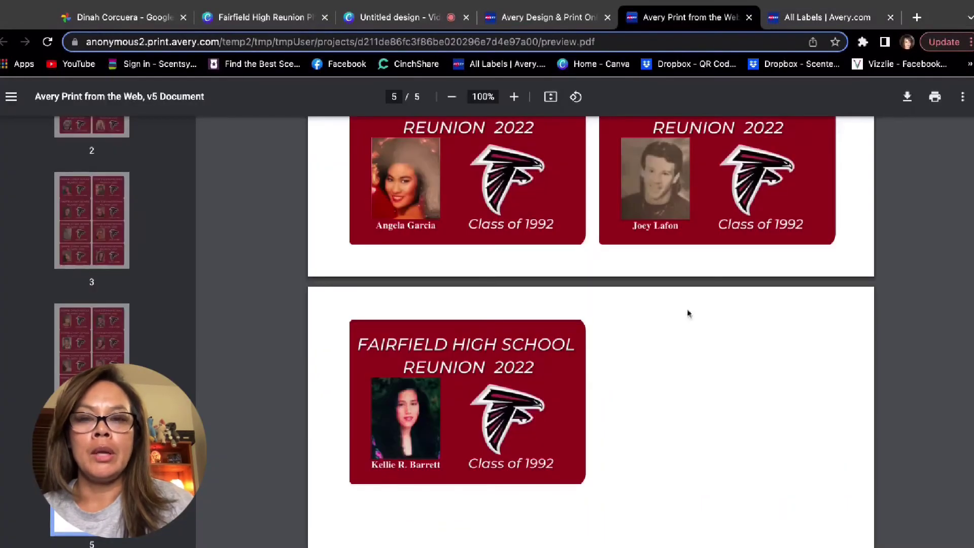